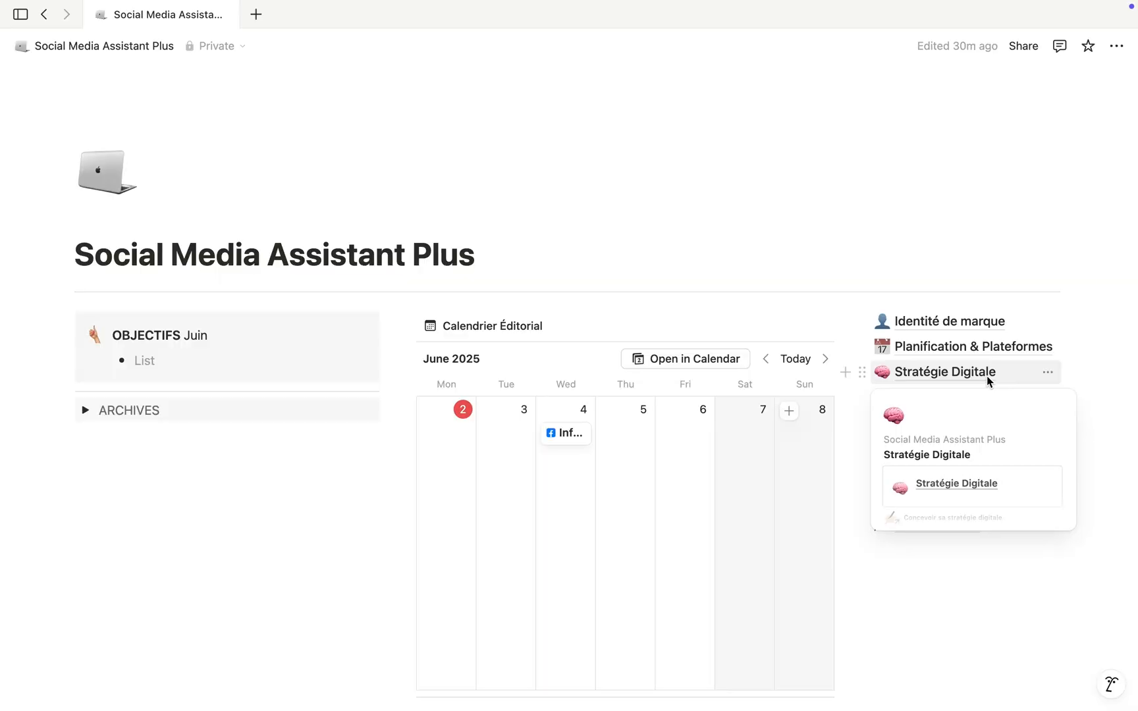
Open the Stratégie Digitale page and examine its strategy sections, from Positionnement & Objectifs through Hashtags & Mots-clés.
{"action": "left_click", "coordinate": [986, 374]}
{"action": "scroll", "coordinate": [956, 385], "scroll_direction": "down", "scroll_amount": 5}
{"action": "scroll", "coordinate": [955, 383], "scroll_direction": "down", "scroll_amount": 2}
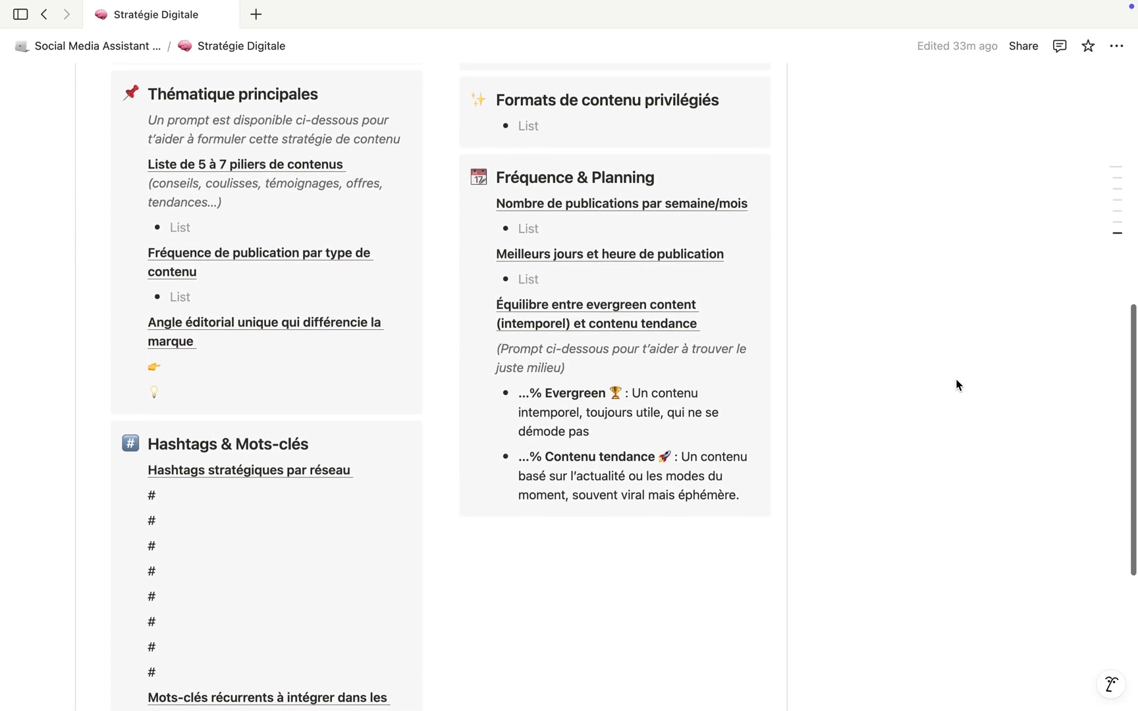
{"action": "scroll", "coordinate": [531, 315], "scroll_direction": "up", "scroll_amount": 10}
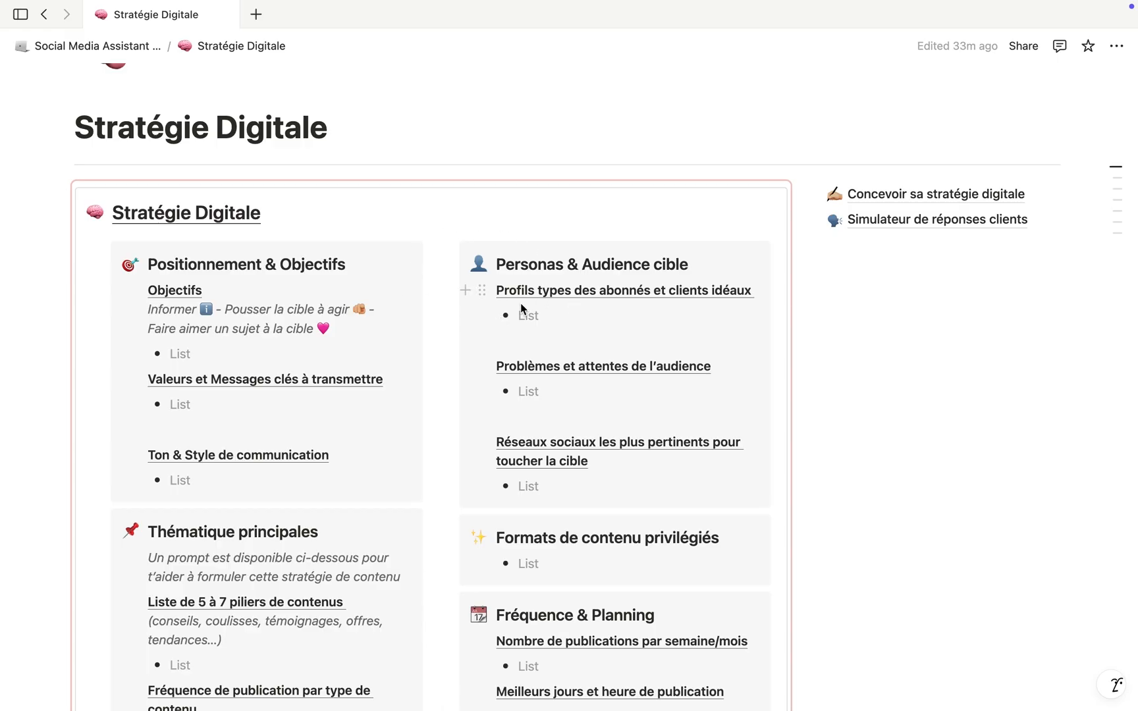
{"action": "scroll", "coordinate": [723, 265], "scroll_direction": "up", "scroll_amount": 3}
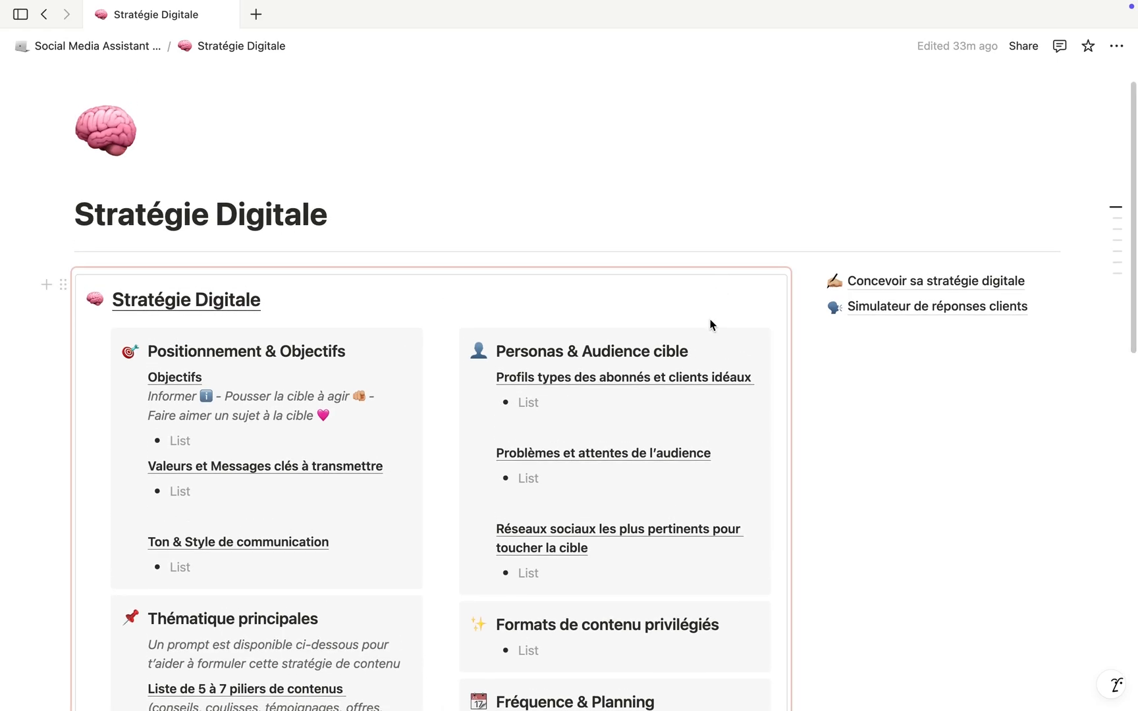
{"action": "scroll", "coordinate": [742, 363], "scroll_direction": "down", "scroll_amount": 3}
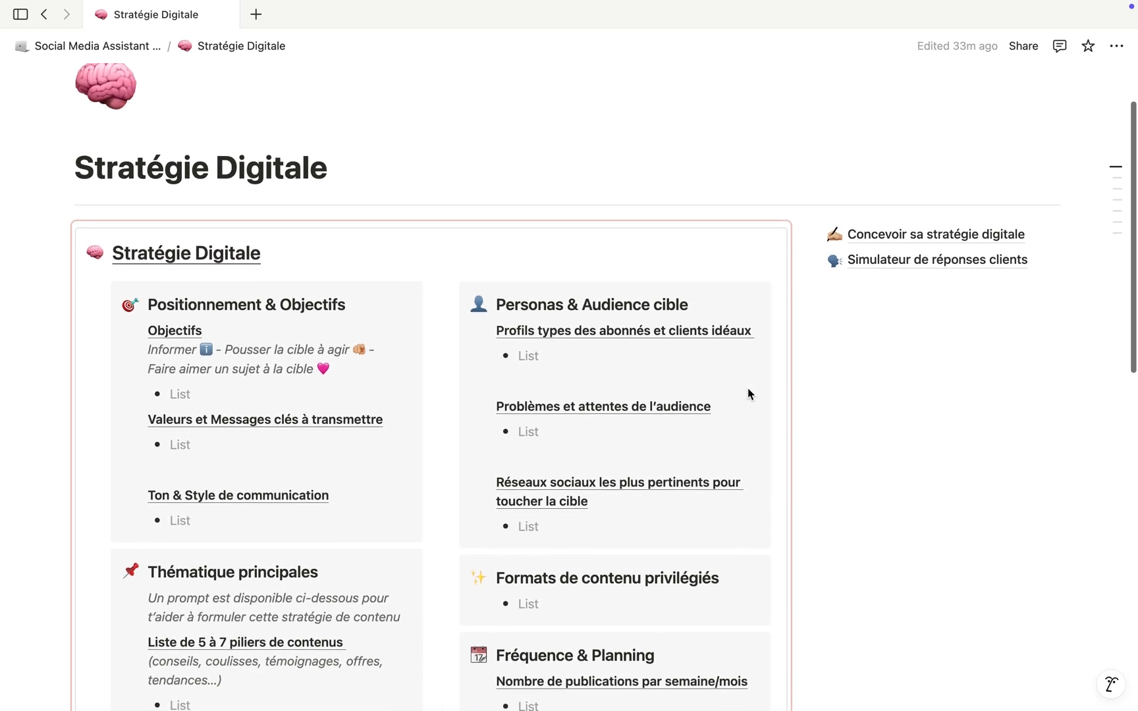
{"action": "scroll", "coordinate": [461, 358], "scroll_direction": "down", "scroll_amount": 5}
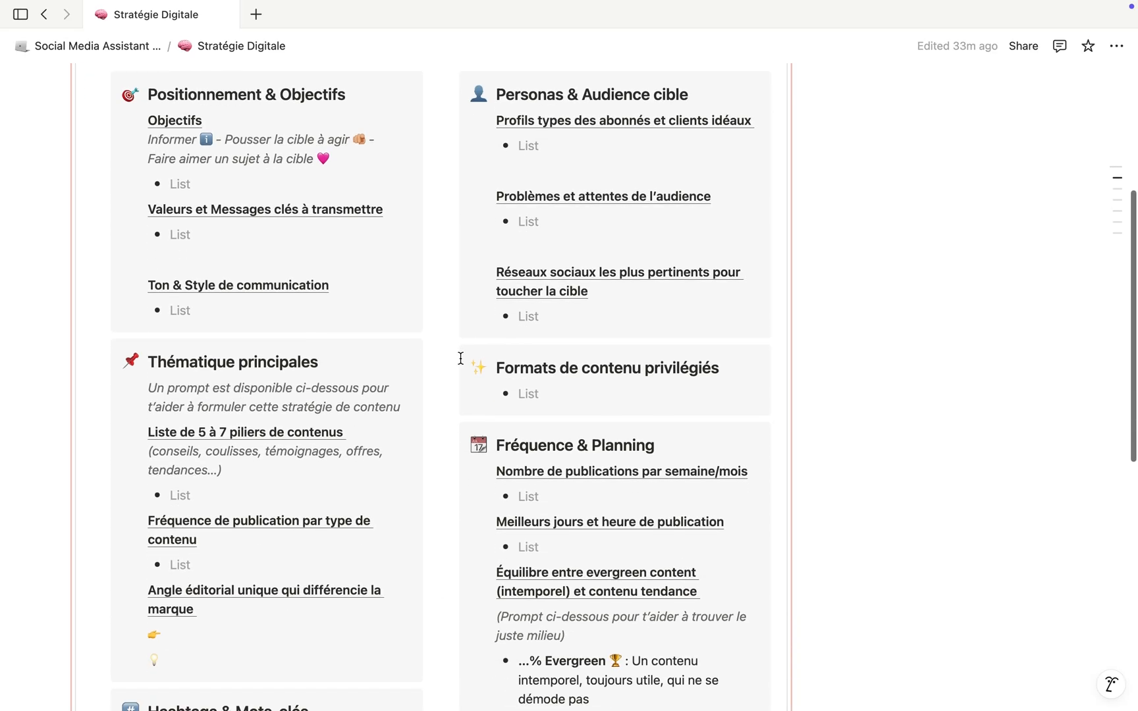
{"action": "scroll", "coordinate": [385, 359], "scroll_direction": "down", "scroll_amount": 12}
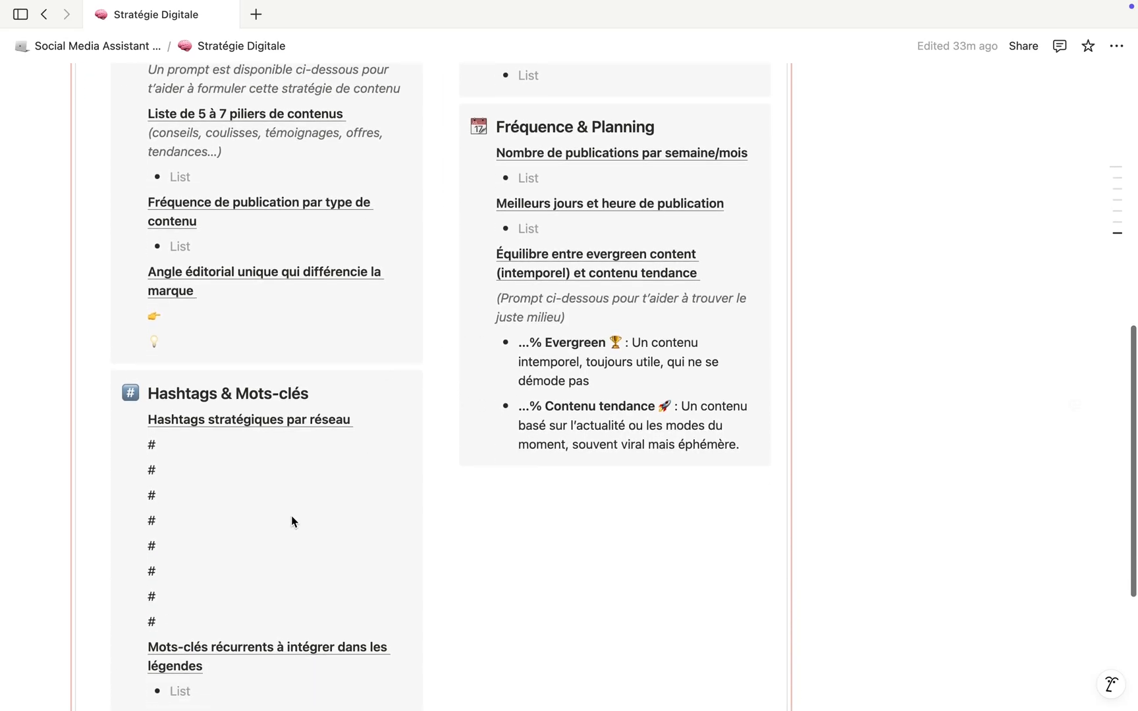
{"action": "scroll", "coordinate": [290, 515], "scroll_direction": "up", "scroll_amount": 15}
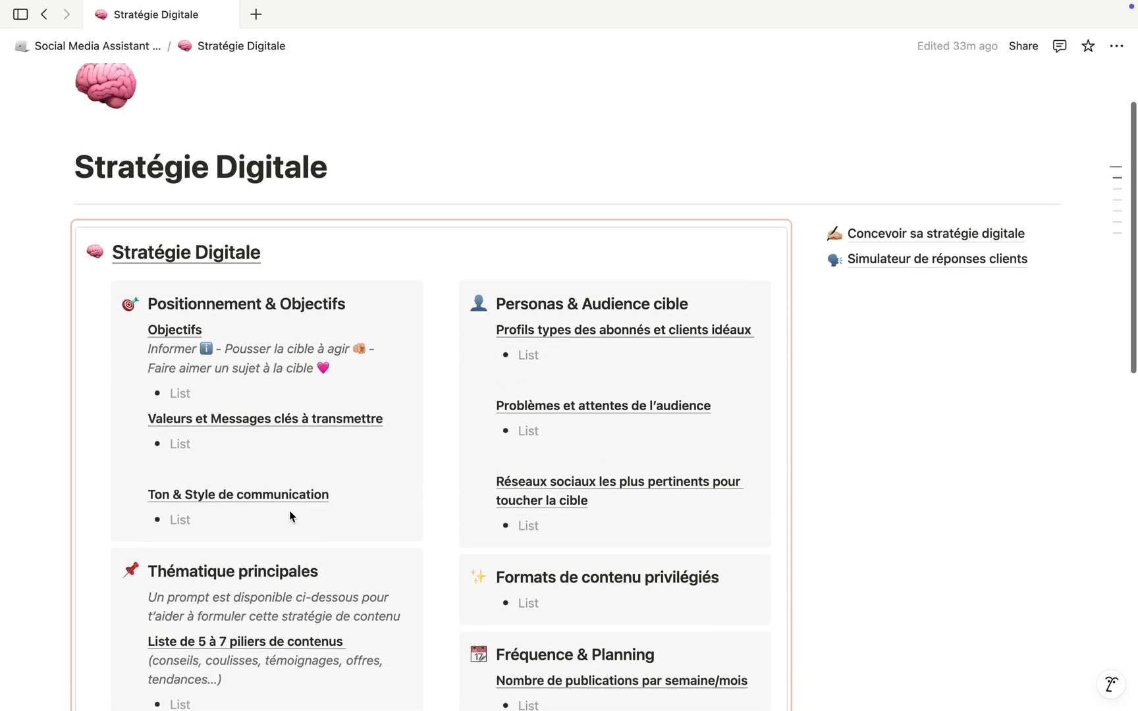
{"action": "scroll", "coordinate": [568, 341], "scroll_direction": "up", "scroll_amount": 2}
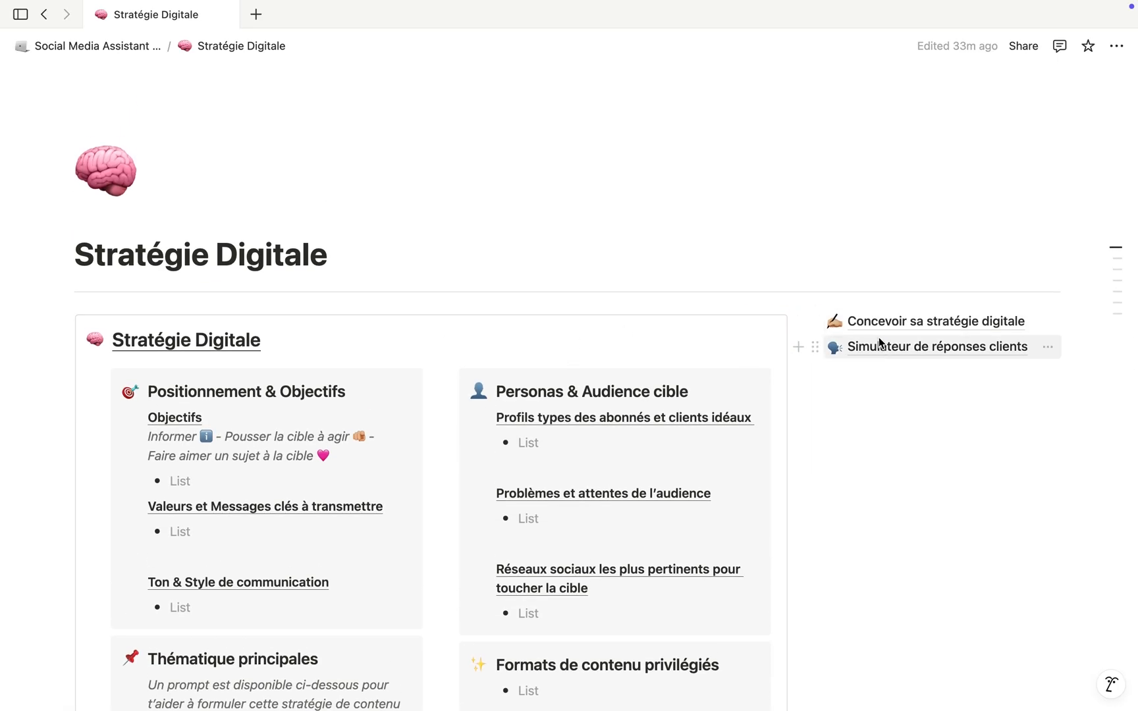
Open the Concevoir sa stratégie digitale page and examine its five numbered sections and the closing summary section.
{"action": "mouse_move", "coordinate": [897, 324]}
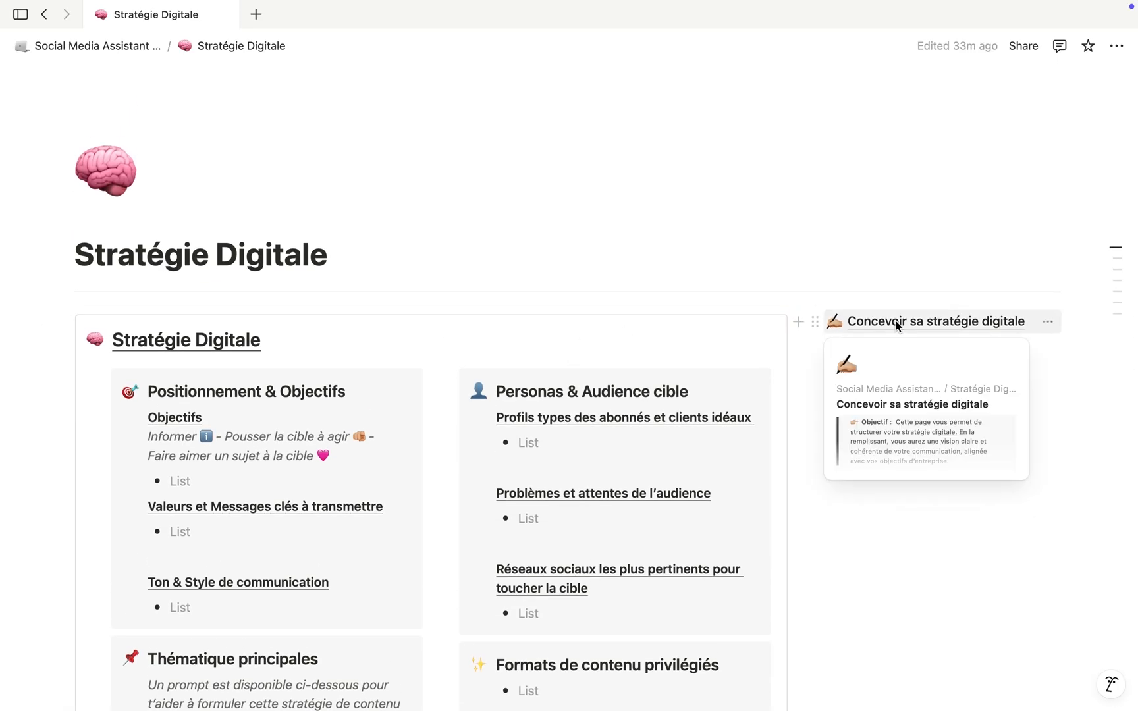
{"action": "left_click", "coordinate": [896, 322]}
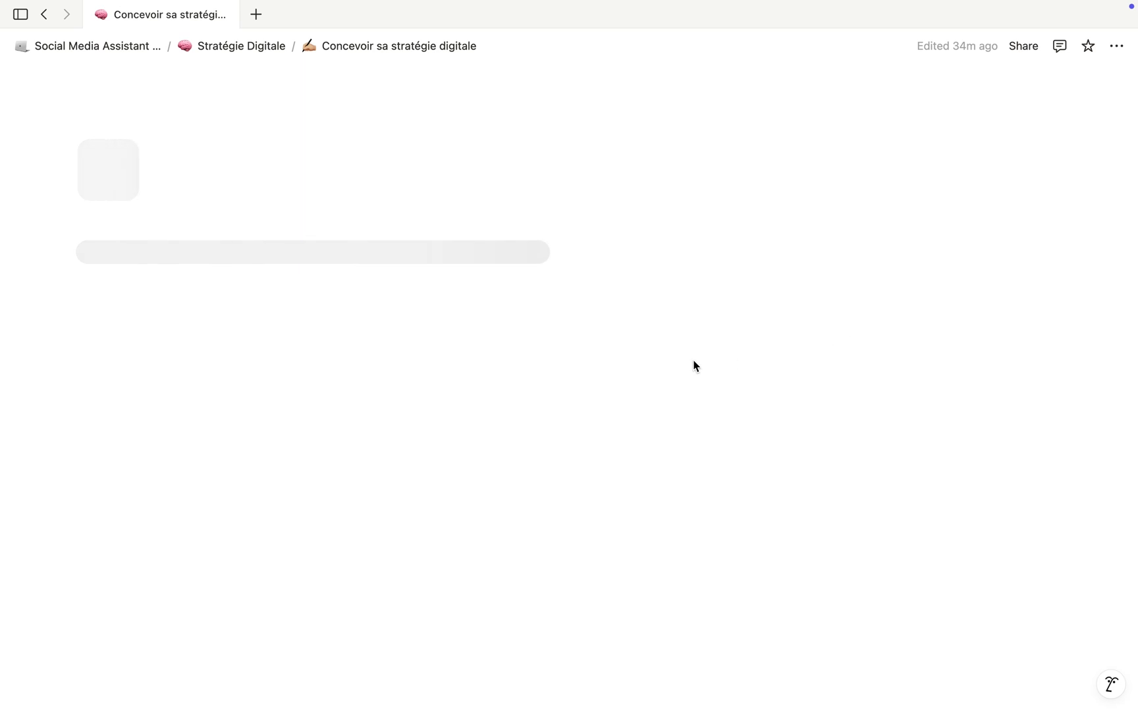
{"action": "scroll", "coordinate": [695, 376], "scroll_direction": "down", "scroll_amount": 5}
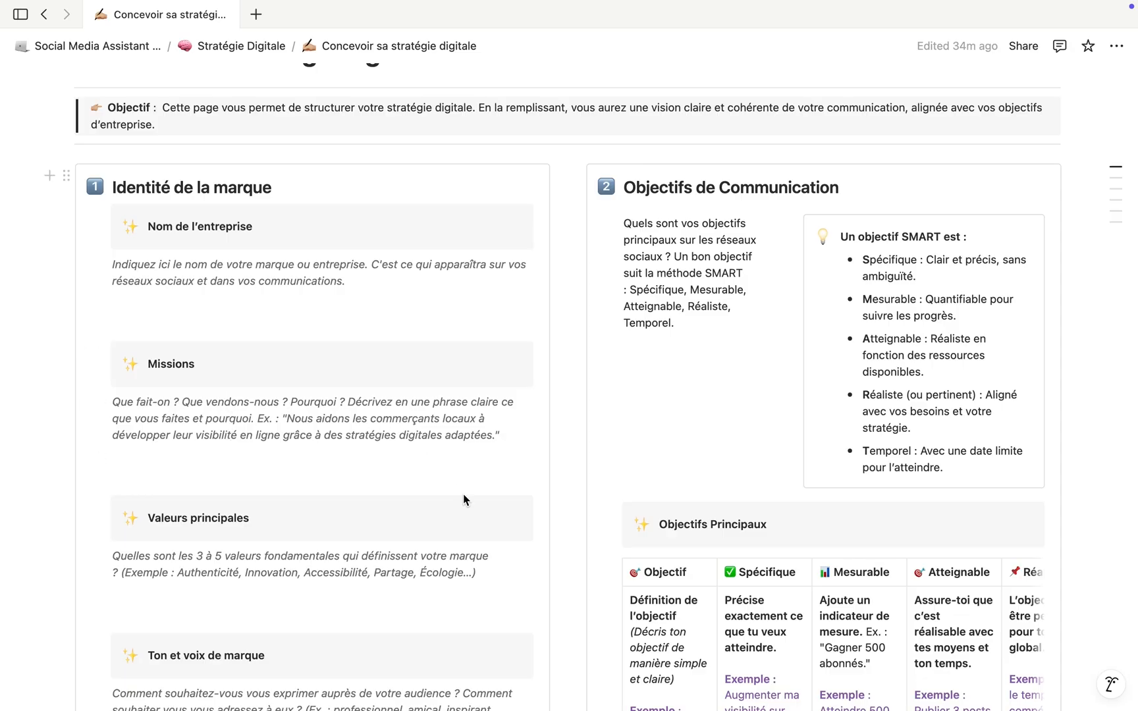
{"action": "scroll", "coordinate": [647, 464], "scroll_direction": "down", "scroll_amount": 10}
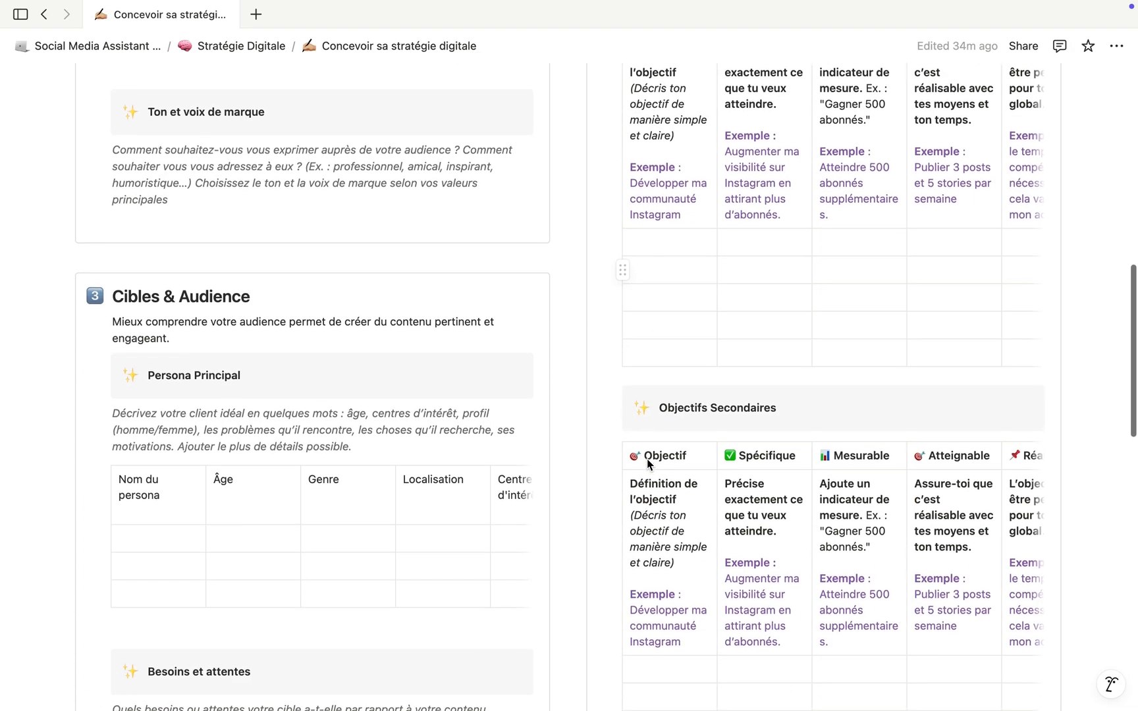
{"action": "scroll", "coordinate": [251, 396], "scroll_direction": "down", "scroll_amount": 2}
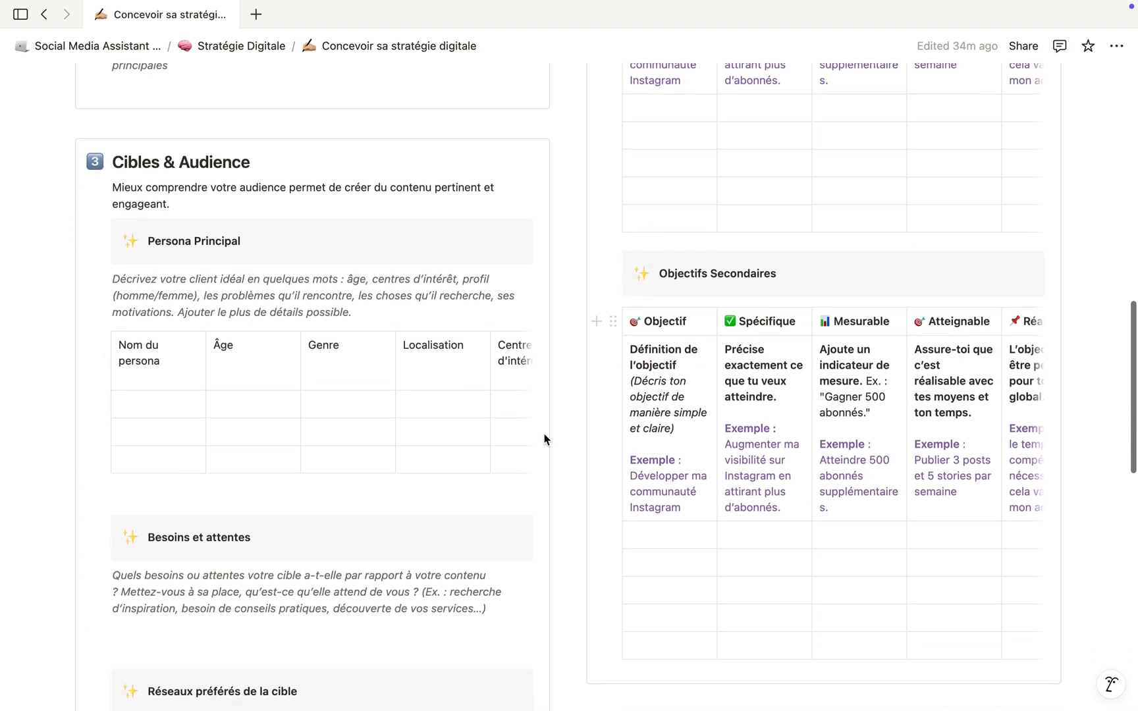
{"action": "scroll", "coordinate": [544, 440], "scroll_direction": "down", "scroll_amount": 7}
{"action": "scroll", "coordinate": [734, 369], "scroll_direction": "down", "scroll_amount": 3}
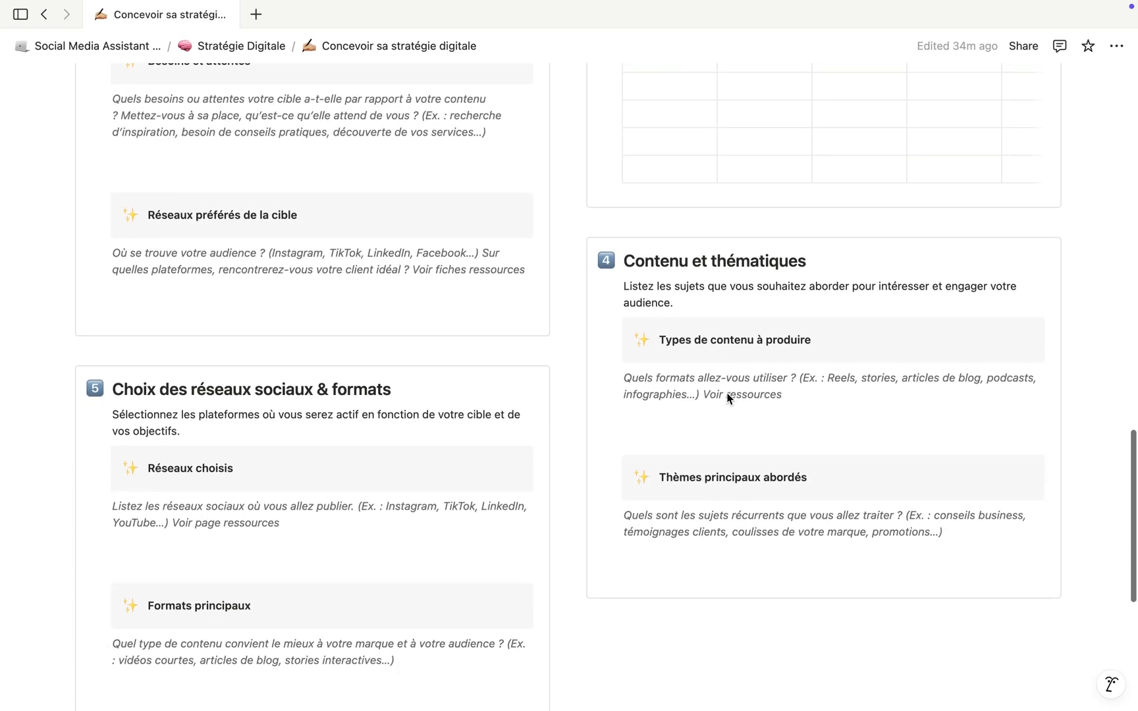
{"action": "scroll", "coordinate": [382, 432], "scroll_direction": "down", "scroll_amount": 2}
{"action": "scroll", "coordinate": [382, 432], "scroll_direction": "down", "scroll_amount": 3}
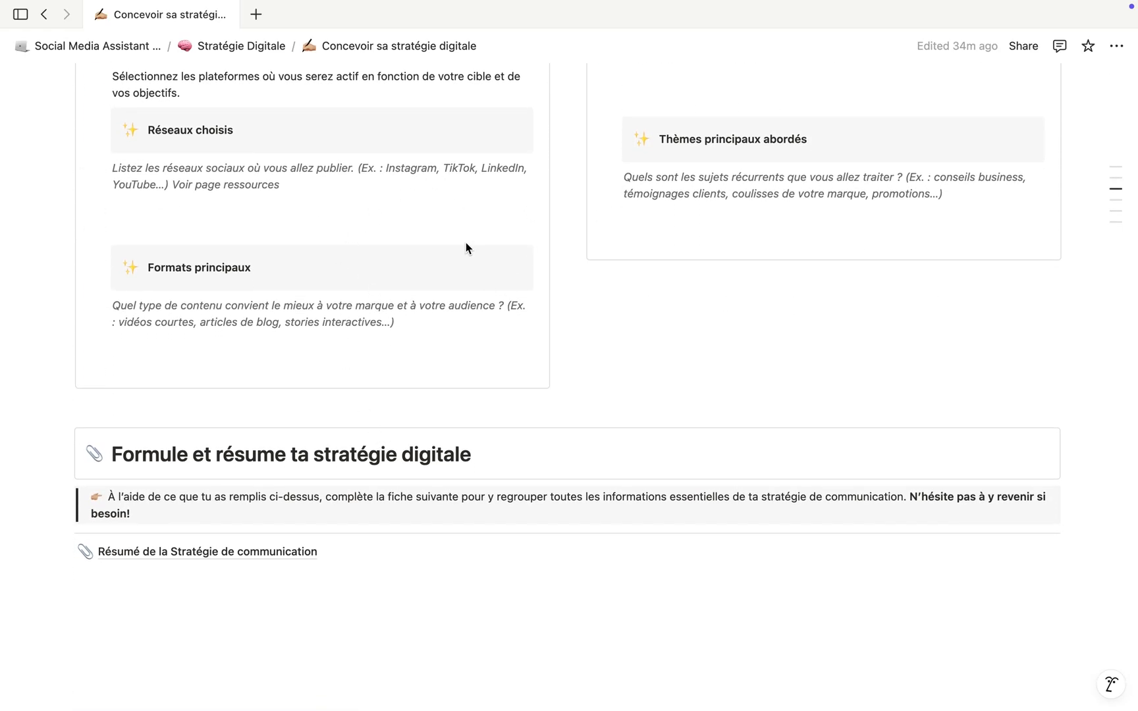
{"action": "scroll", "coordinate": [466, 245], "scroll_direction": "up", "scroll_amount": 4}
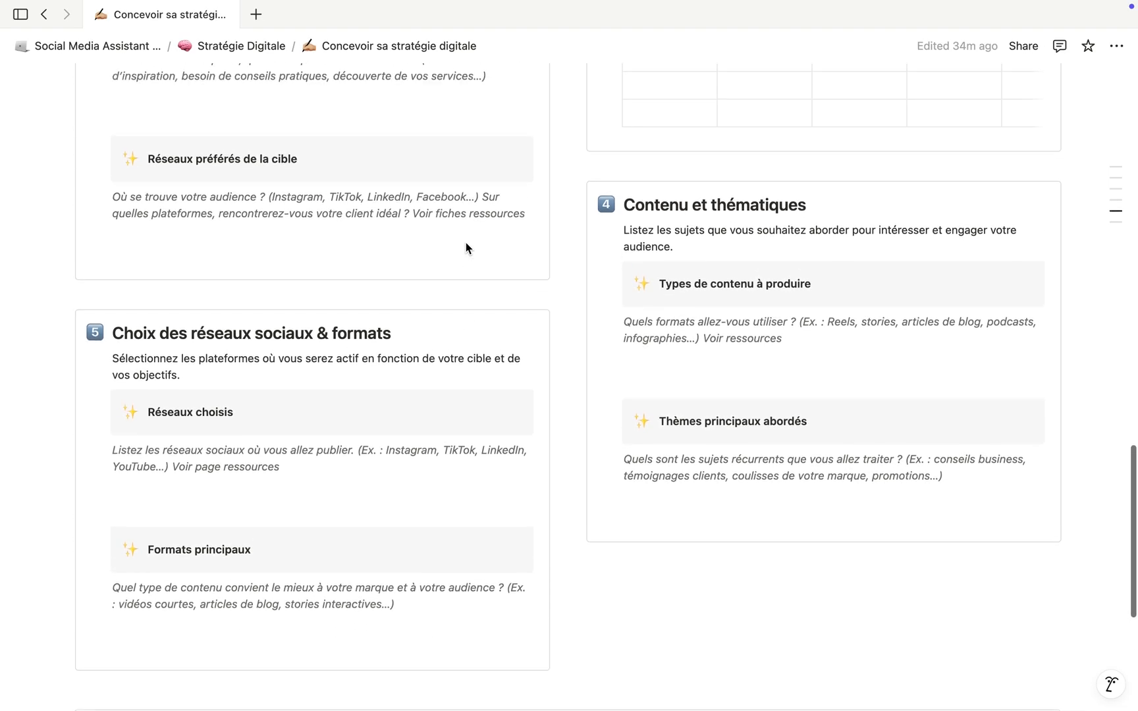
{"action": "scroll", "coordinate": [452, 405], "scroll_direction": "down", "scroll_amount": 4}
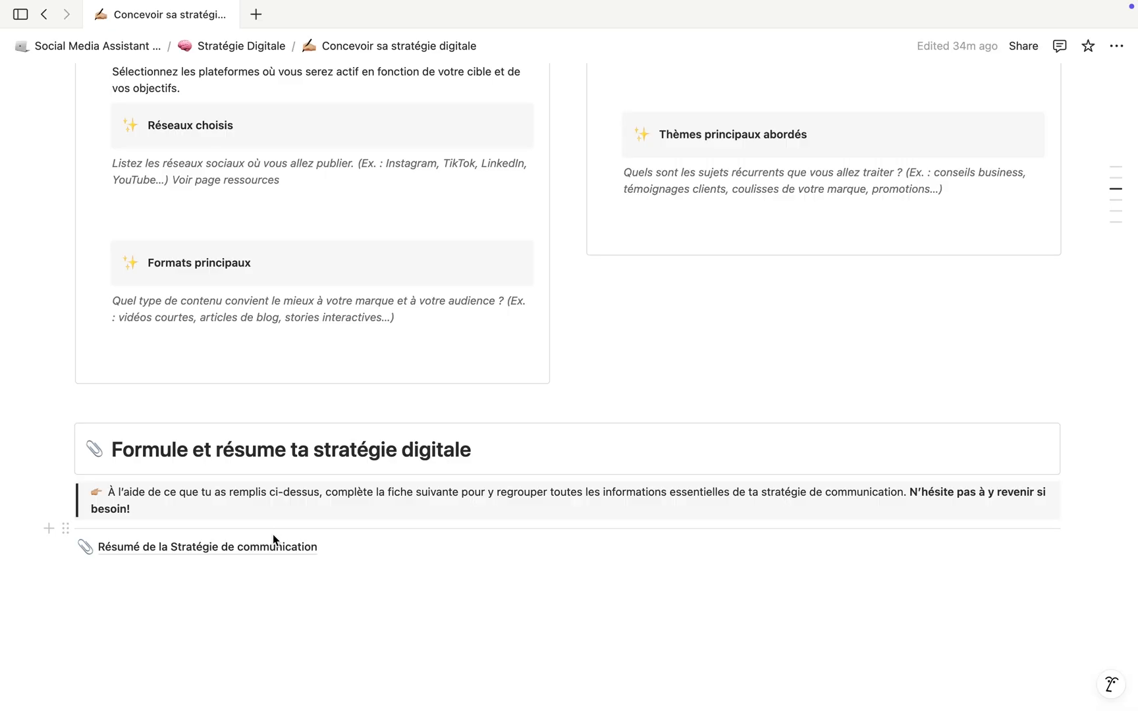
{"action": "scroll", "coordinate": [250, 547], "scroll_direction": "down", "scroll_amount": 1}
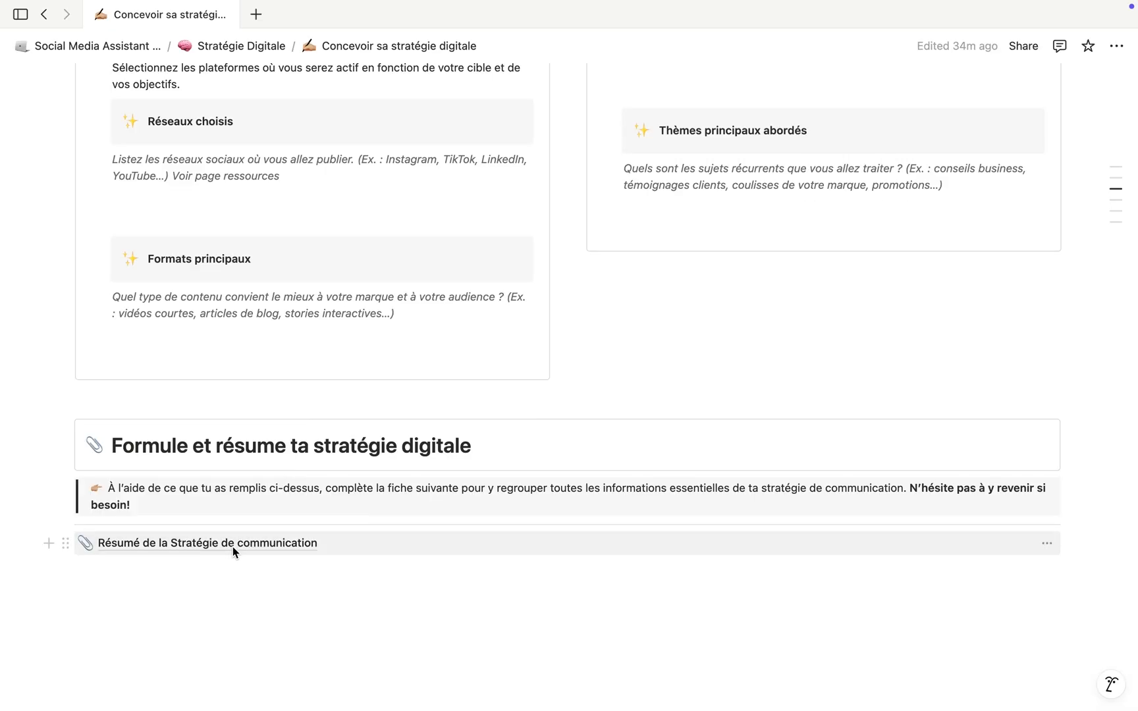
Open the Résumé de la Stratégie de communication page and examine its strategy sections and the ChatGPT prompt blocks below.
{"action": "left_click", "coordinate": [233, 547]}
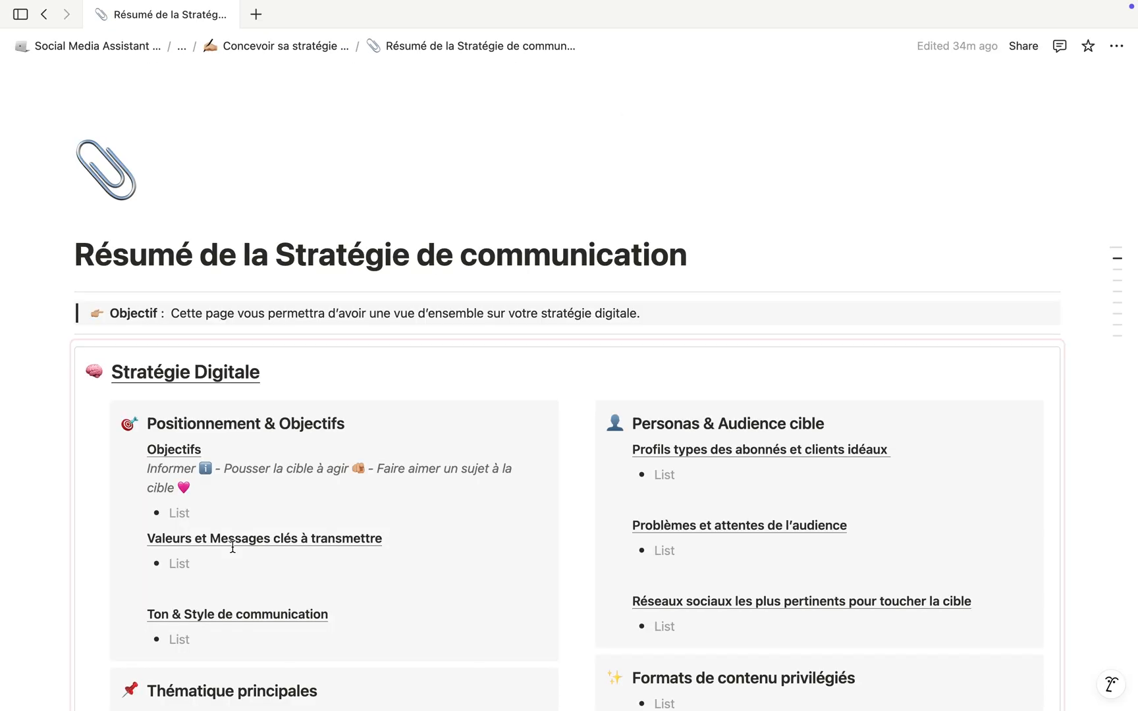
{"action": "scroll", "coordinate": [232, 545], "scroll_direction": "down", "scroll_amount": 3}
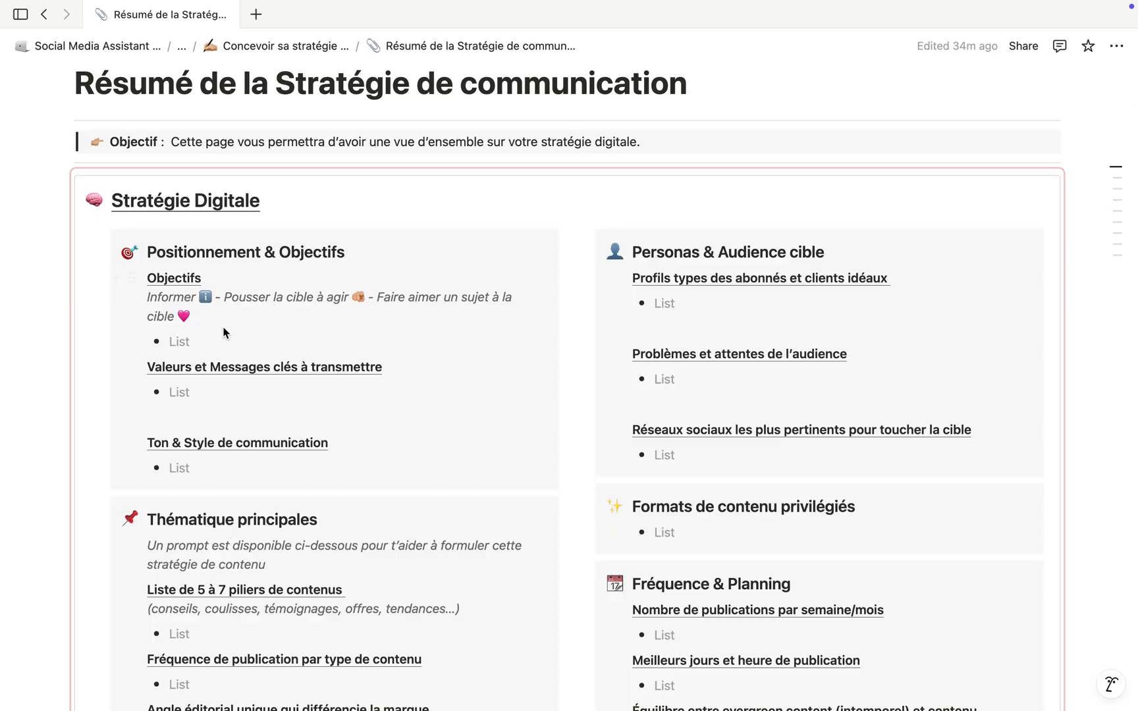
{"action": "left_click", "coordinate": [219, 344]}
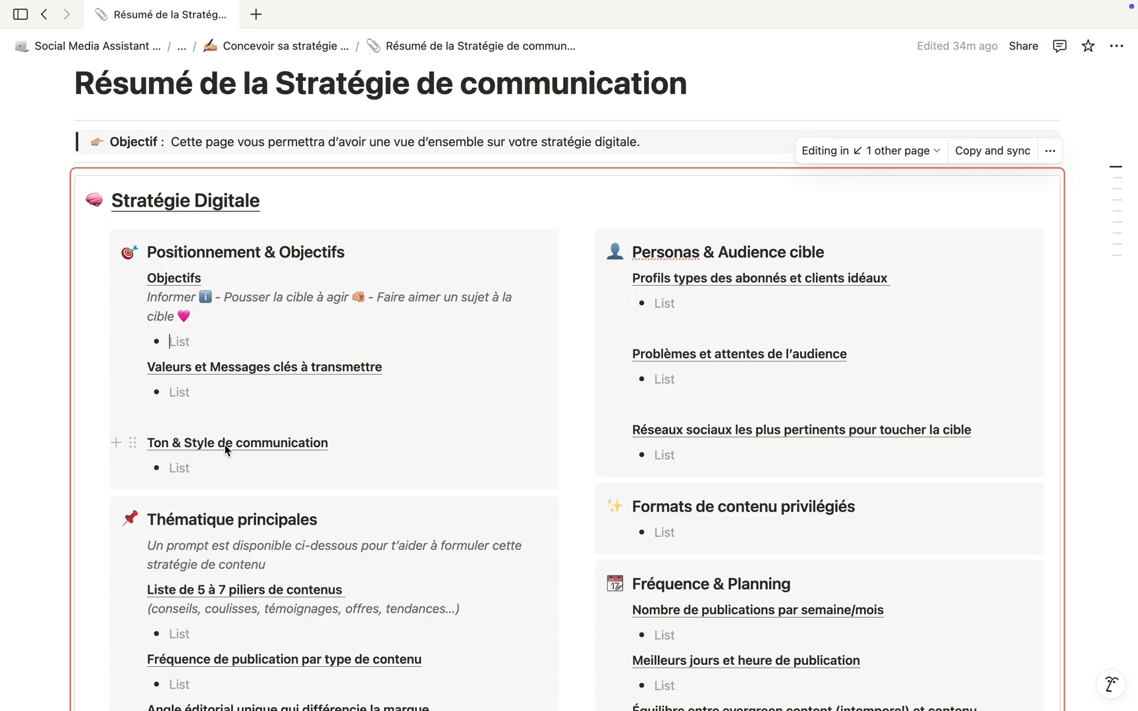
{"action": "scroll", "coordinate": [225, 445], "scroll_direction": "down", "scroll_amount": 2}
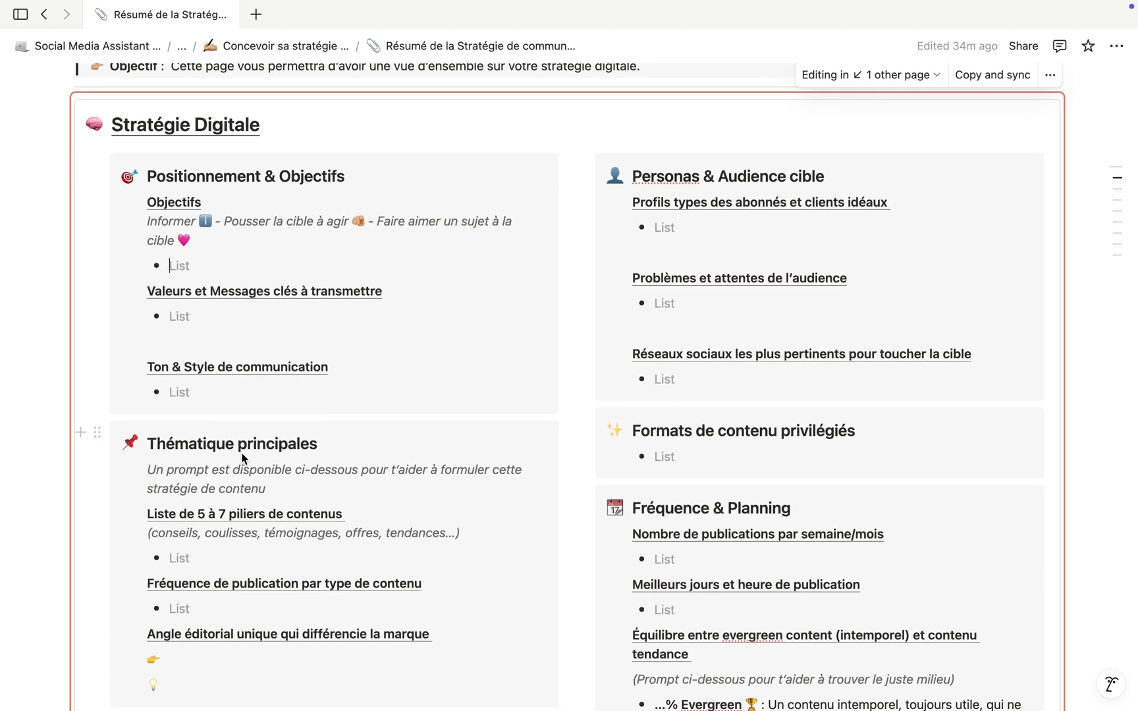
{"action": "scroll", "coordinate": [242, 459], "scroll_direction": "down", "scroll_amount": 10}
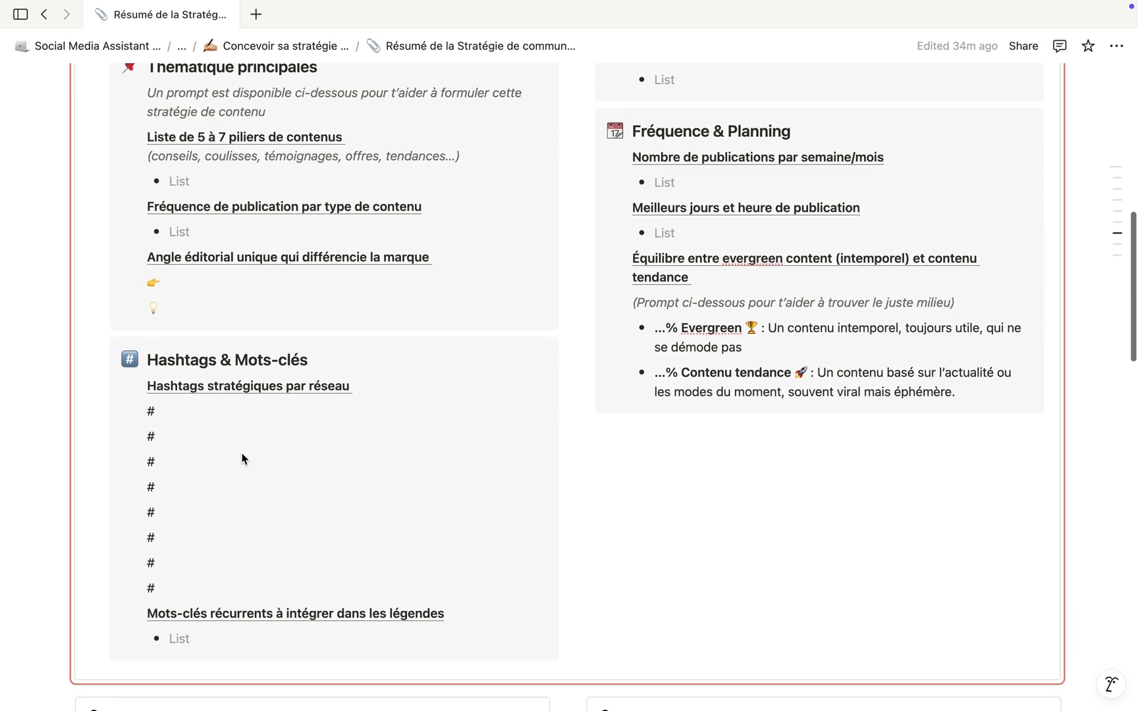
{"action": "scroll", "coordinate": [242, 459], "scroll_direction": "down", "scroll_amount": 2}
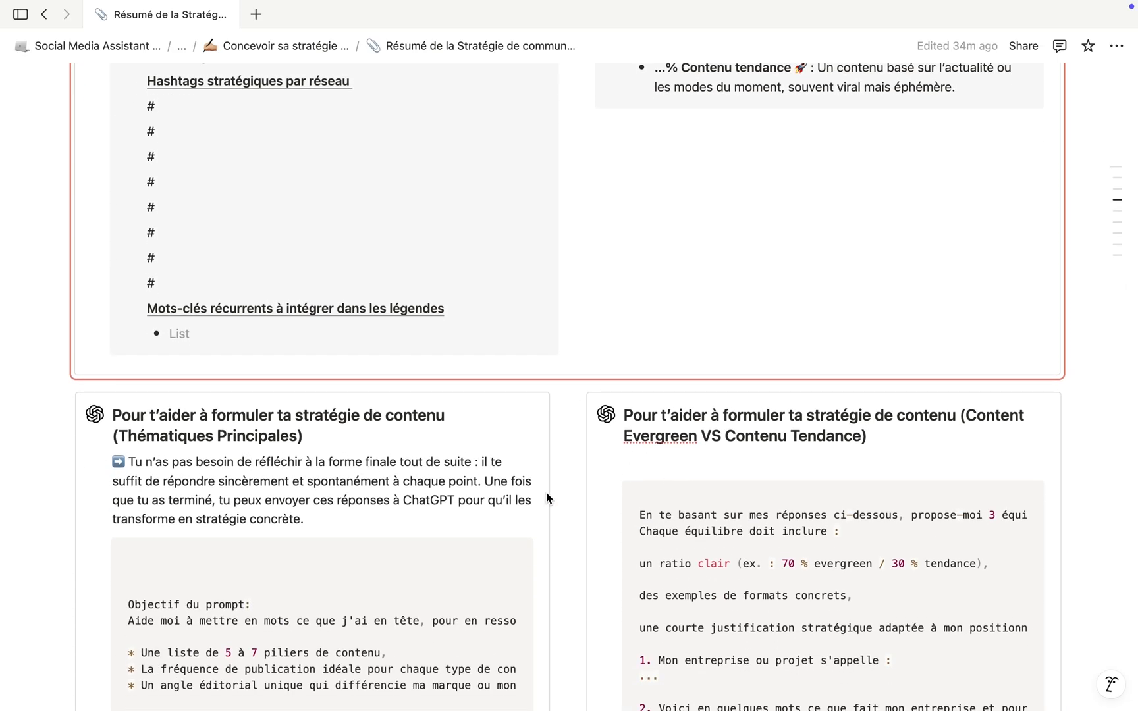
{"action": "scroll", "coordinate": [423, 506], "scroll_direction": "down", "scroll_amount": 1}
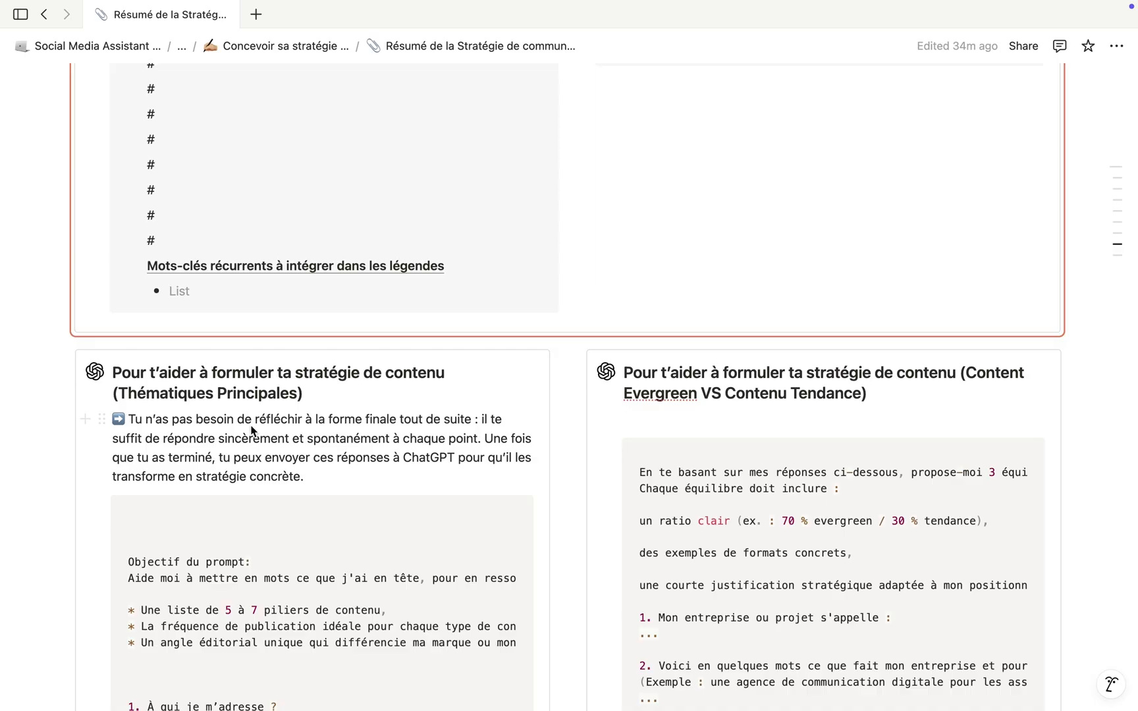
{"action": "scroll", "coordinate": [252, 431], "scroll_direction": "down", "scroll_amount": 1}
{"action": "scroll", "coordinate": [310, 362], "scroll_direction": "down", "scroll_amount": 1}
{"action": "scroll", "coordinate": [295, 282], "scroll_direction": "down", "scroll_amount": 1}
Copy the ChatGPT prompt for Thématiques Principales and read through its questions.
{"action": "scroll", "coordinate": [311, 354], "scroll_direction": "up", "scroll_amount": 15}
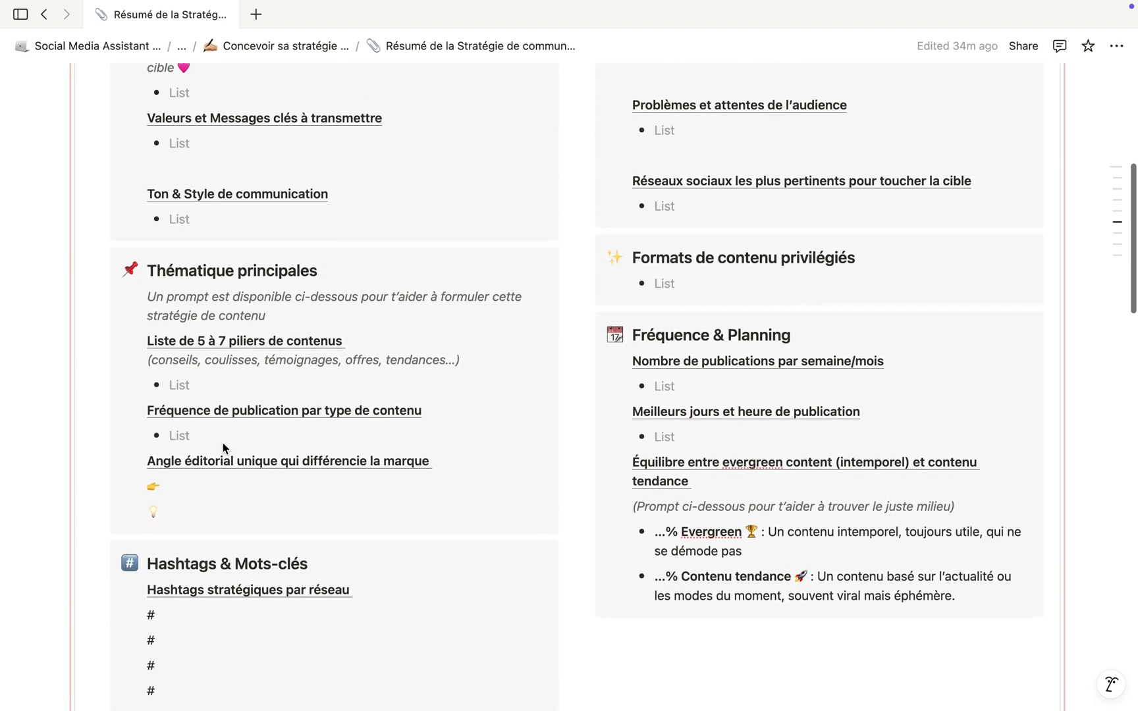
{"action": "scroll", "coordinate": [310, 377], "scroll_direction": "down", "scroll_amount": 17}
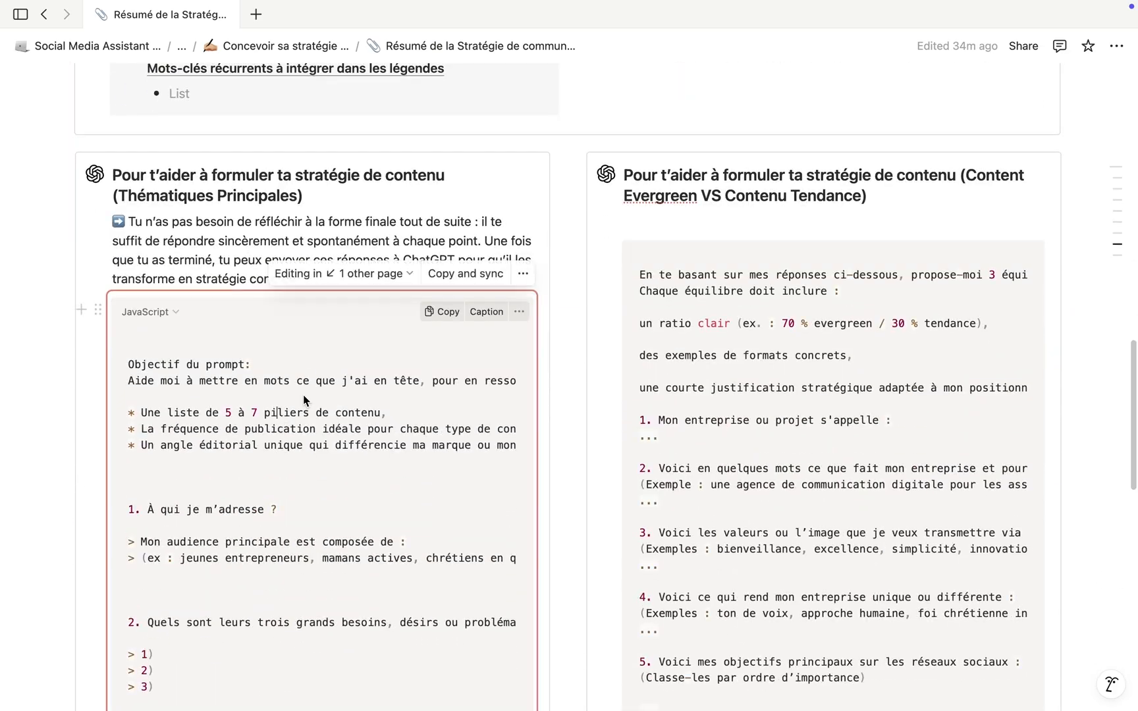
{"action": "left_click", "coordinate": [447, 311]}
{"action": "scroll", "coordinate": [278, 354], "scroll_direction": "down", "scroll_amount": 4}
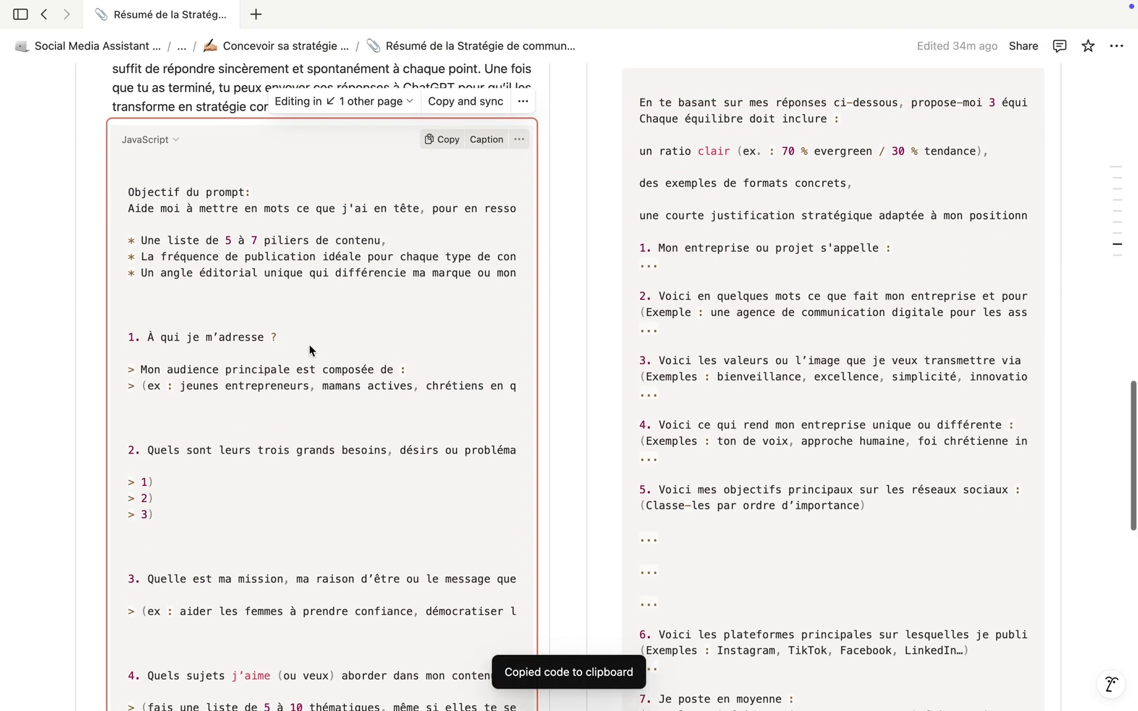
{"action": "scroll", "coordinate": [263, 336], "scroll_direction": "down", "scroll_amount": 5}
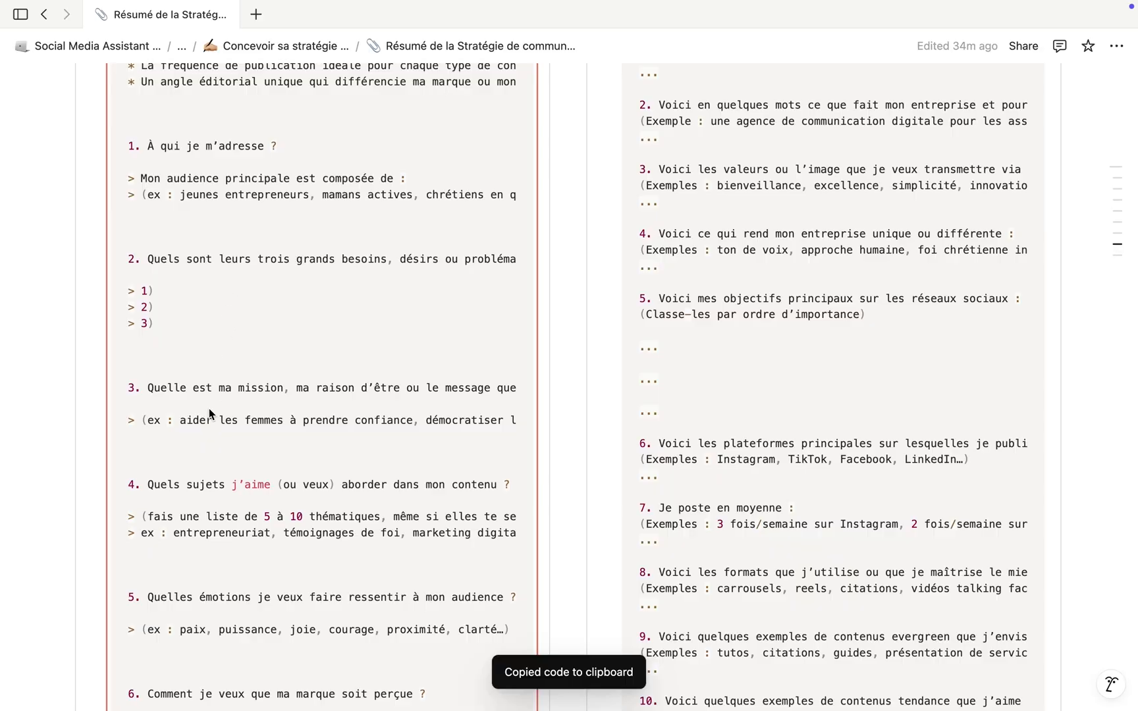
{"action": "scroll", "coordinate": [201, 476], "scroll_direction": "down", "scroll_amount": 8}
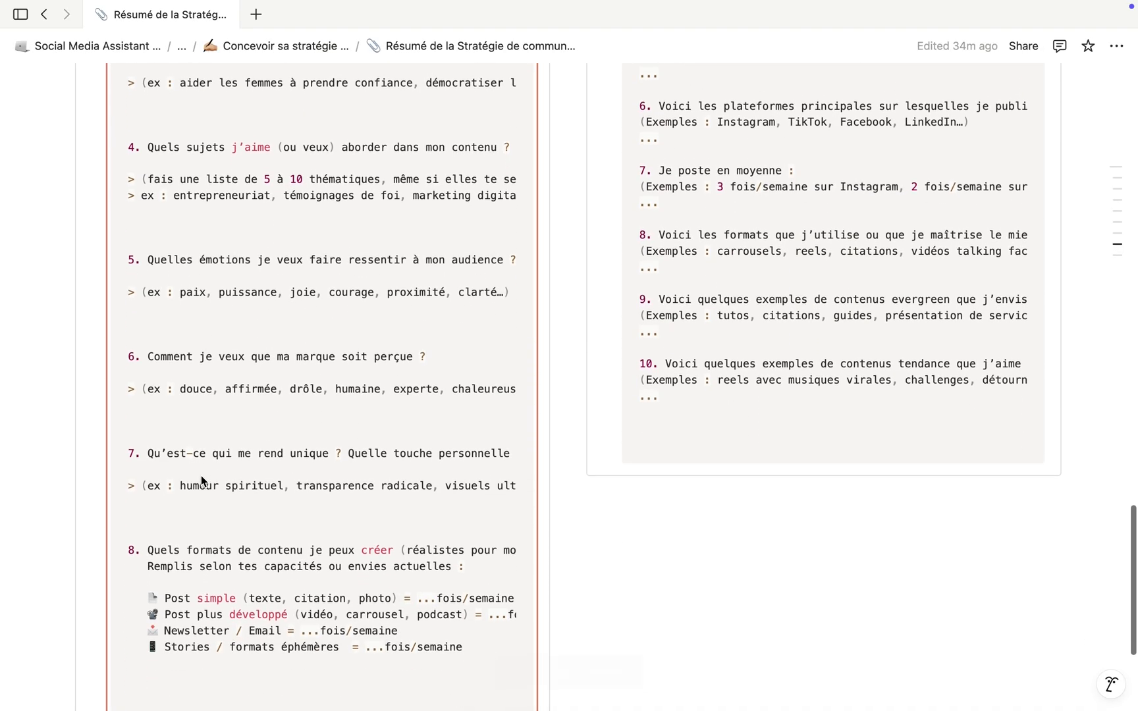
Copy the ChatGPT prompt for Content Evergreen VS Contenu Tendance and return to the Fréquence & Planning section.
{"action": "scroll", "coordinate": [201, 475], "scroll_direction": "up", "scroll_amount": 15}
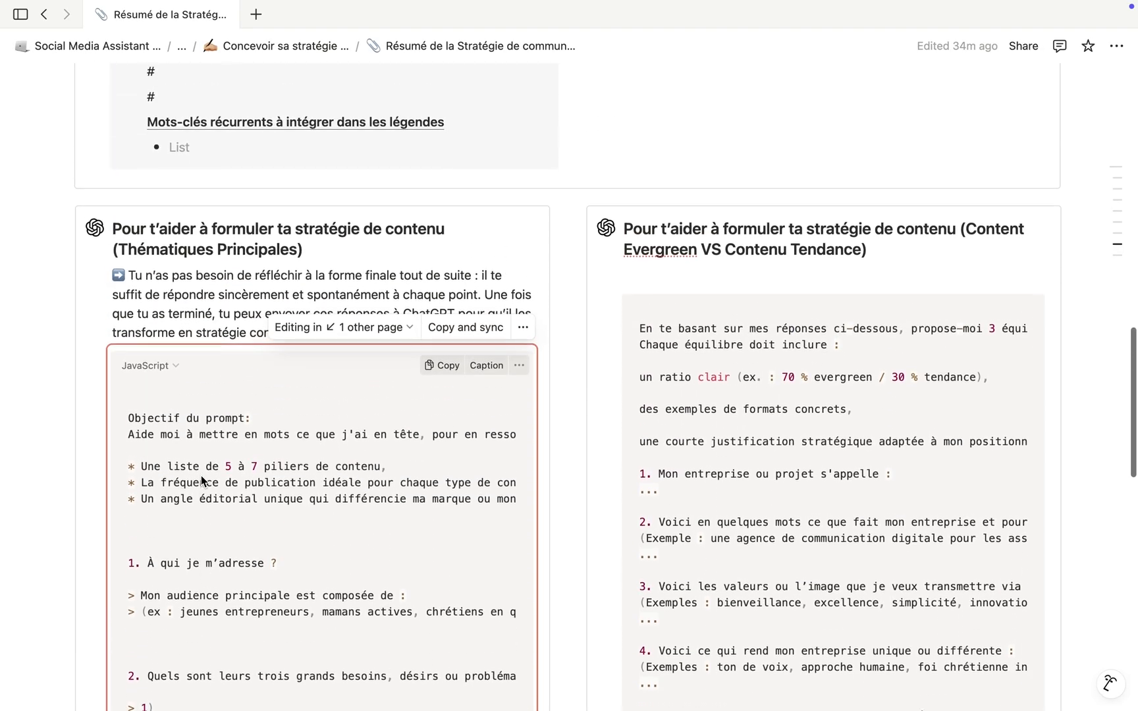
{"action": "scroll", "coordinate": [201, 475], "scroll_direction": "up", "scroll_amount": 1}
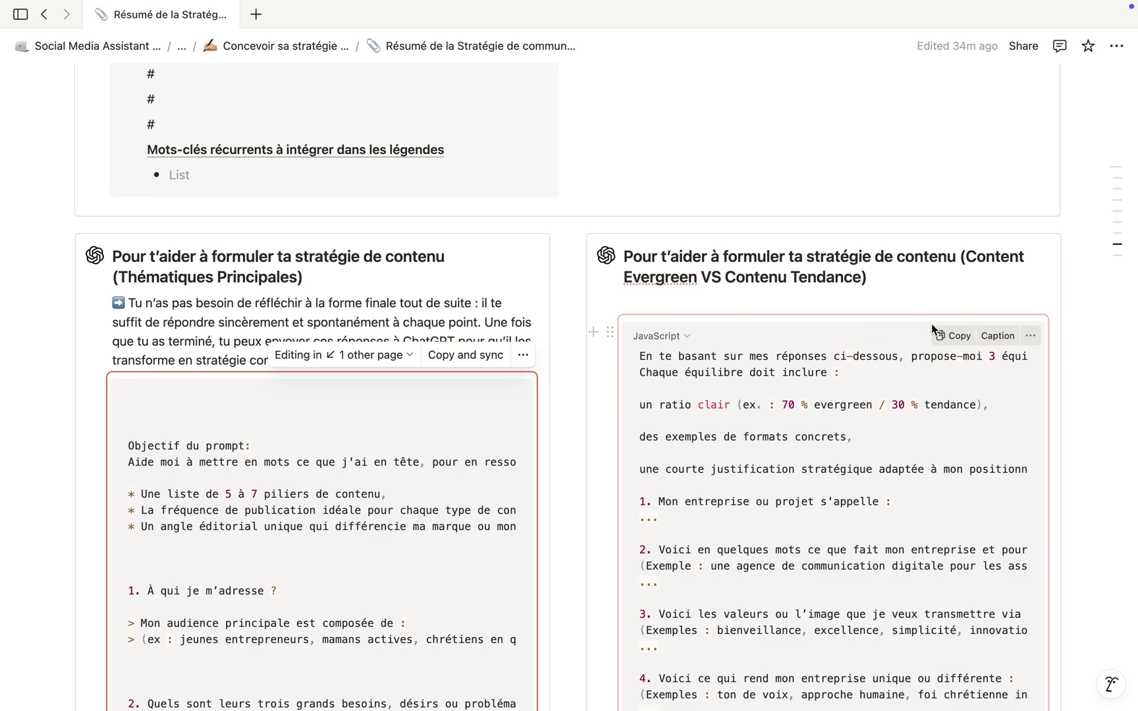
{"action": "left_click", "coordinate": [952, 335]}
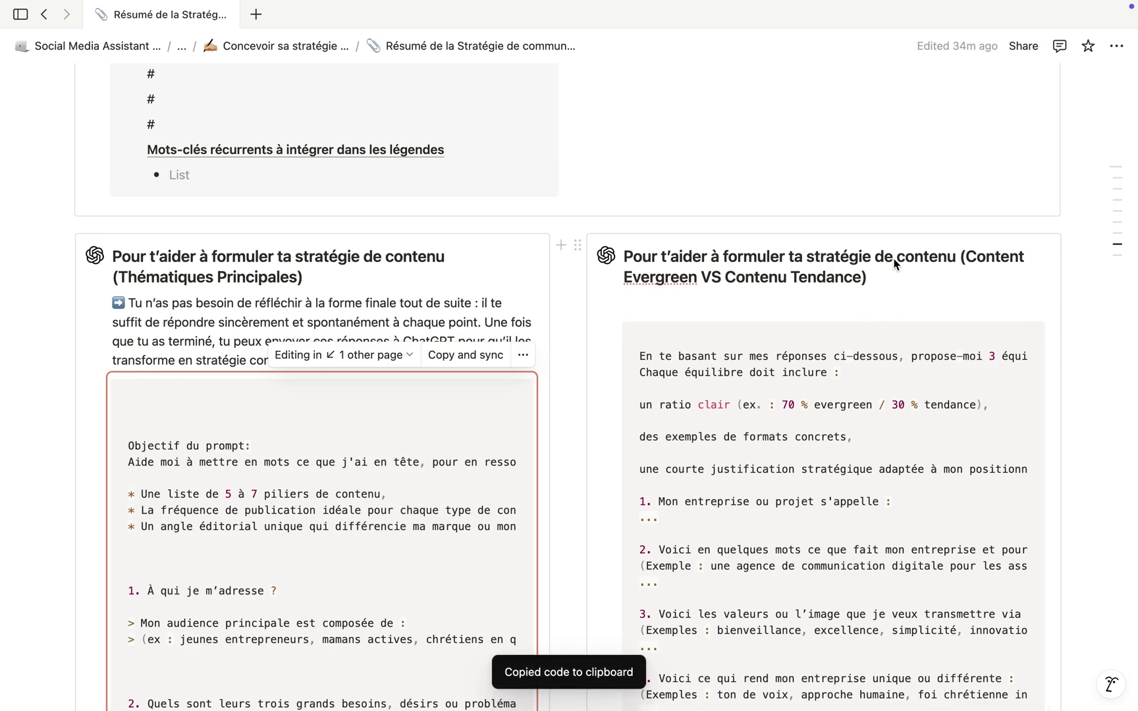
{"action": "scroll", "coordinate": [938, 287], "scroll_direction": "up", "scroll_amount": 7}
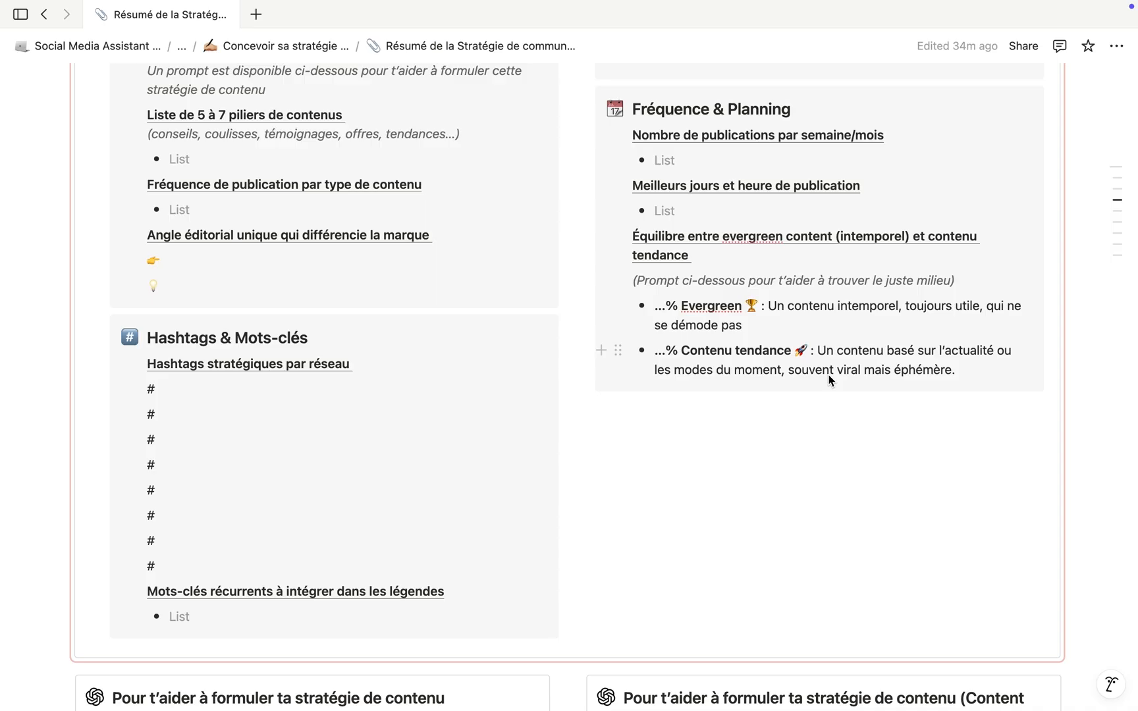
{"action": "scroll", "coordinate": [828, 375], "scroll_direction": "down", "scroll_amount": 1}
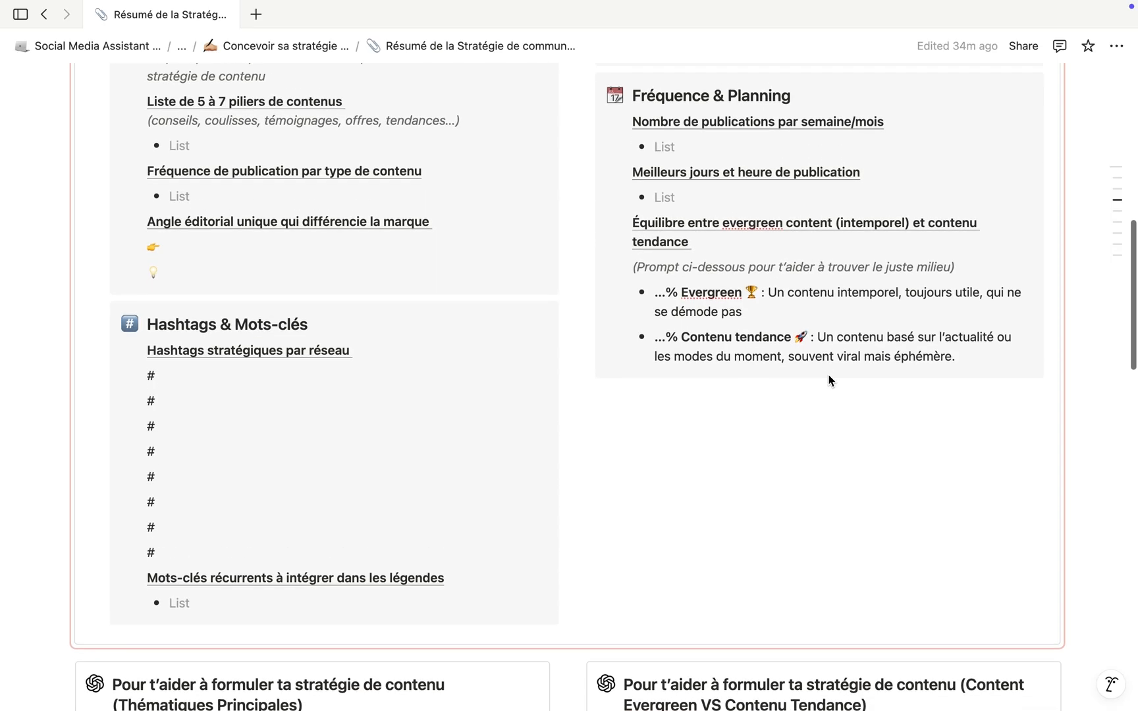
Copy the Content Evergreen VS Contenu Tendance prompt again and read through its questions.
{"action": "scroll", "coordinate": [829, 376], "scroll_direction": "down", "scroll_amount": 6}
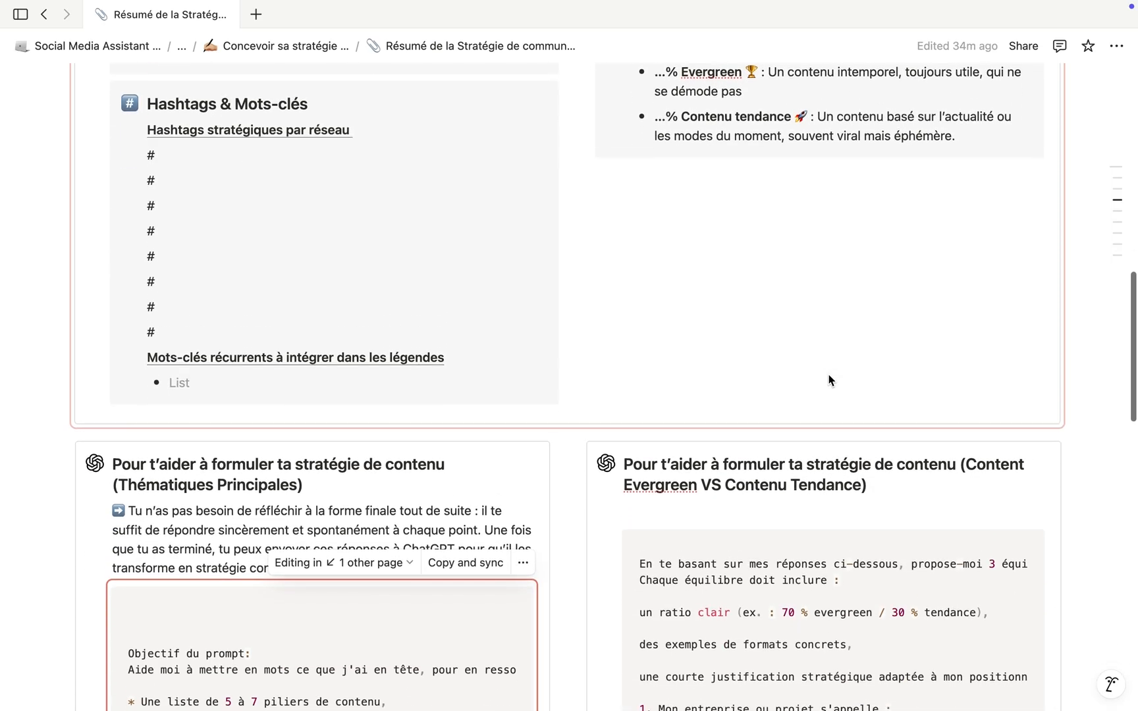
{"action": "scroll", "coordinate": [829, 380], "scroll_direction": "down", "scroll_amount": 1}
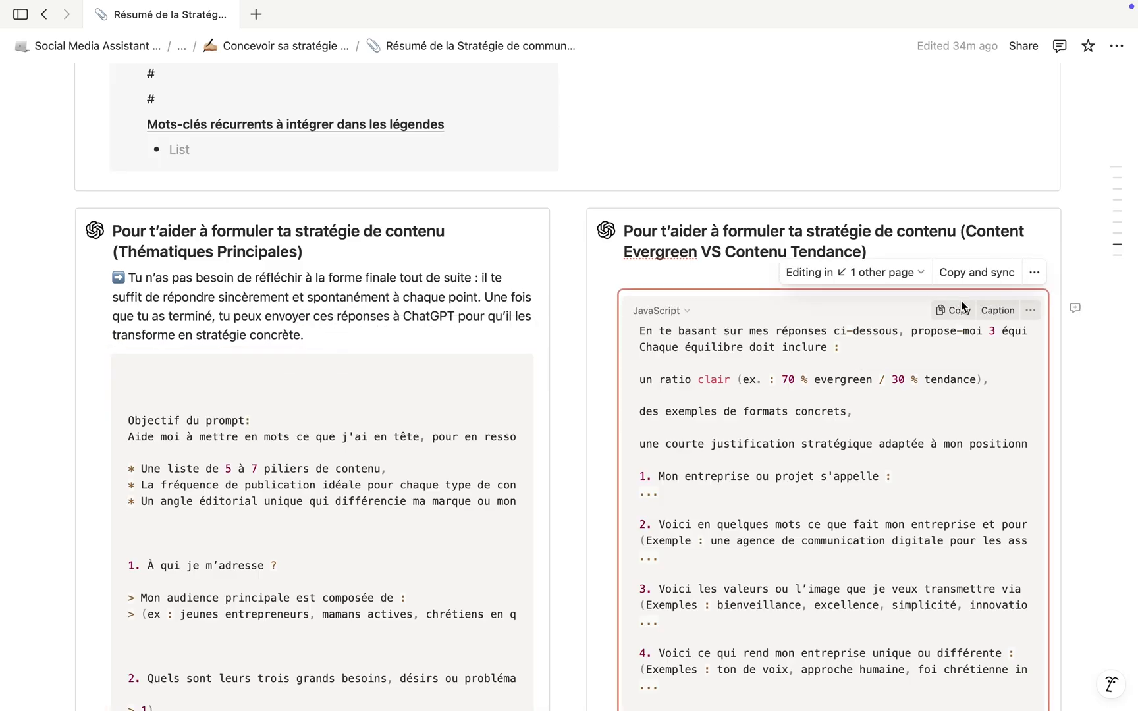
{"action": "left_click", "coordinate": [958, 310]}
{"action": "scroll", "coordinate": [933, 426], "scroll_direction": "down", "scroll_amount": 1}
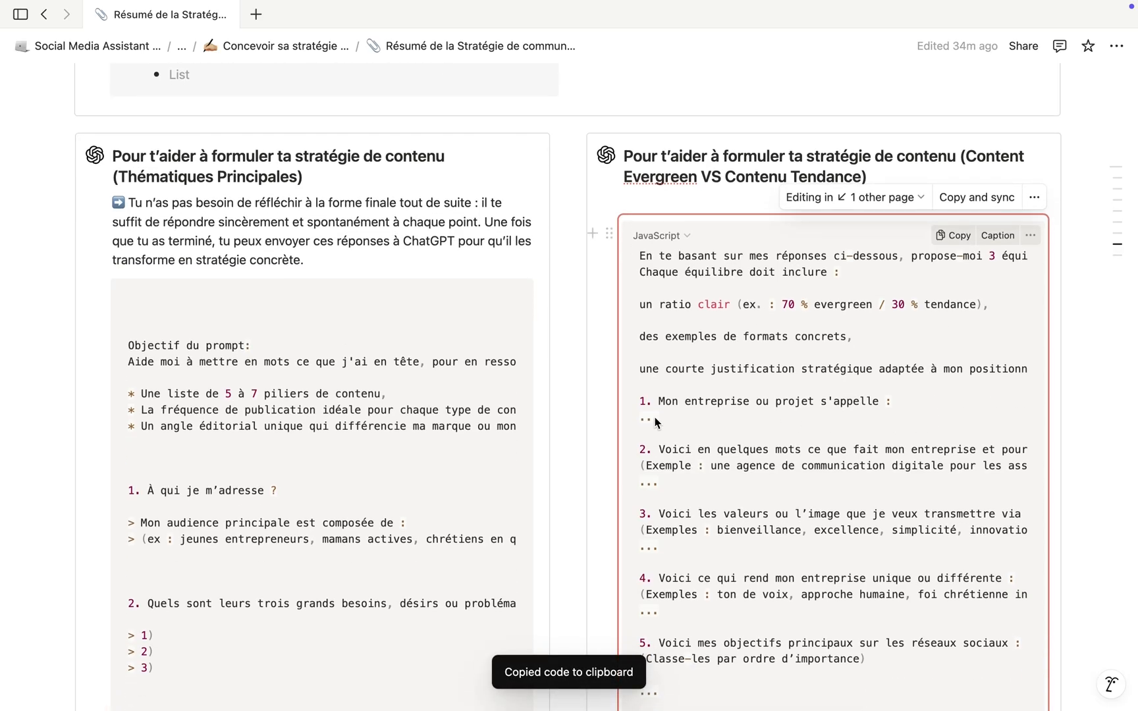
{"action": "scroll", "coordinate": [676, 465], "scroll_direction": "down", "scroll_amount": 5}
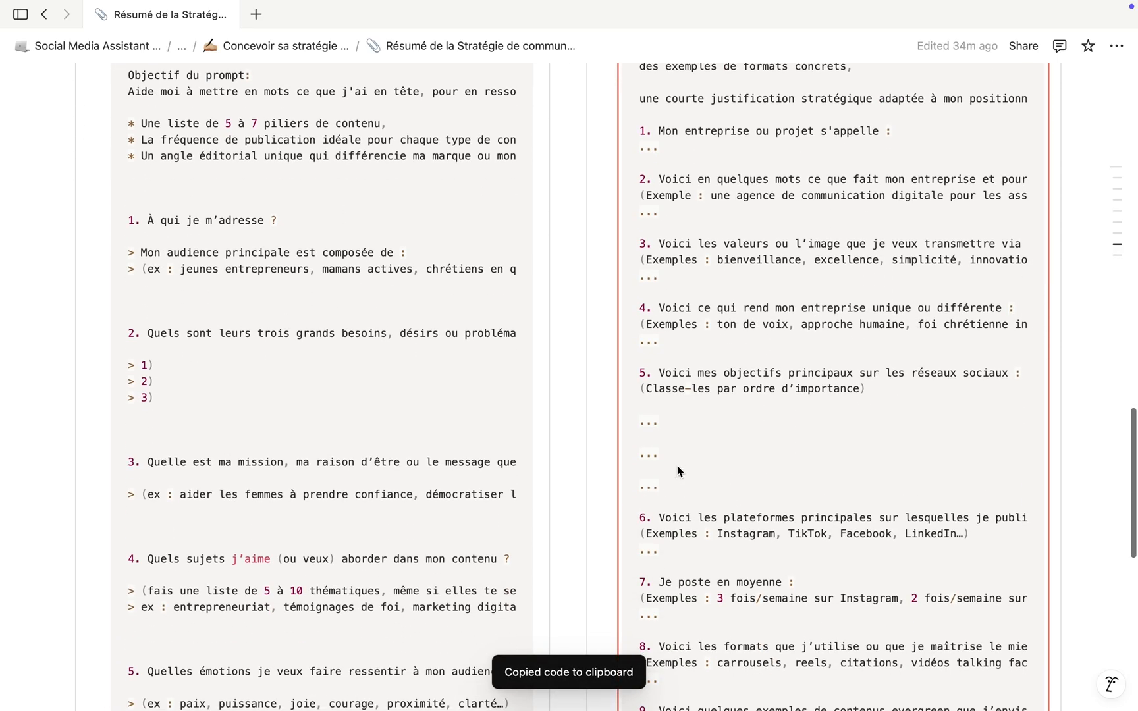
{"action": "scroll", "coordinate": [676, 466], "scroll_direction": "down", "scroll_amount": 2}
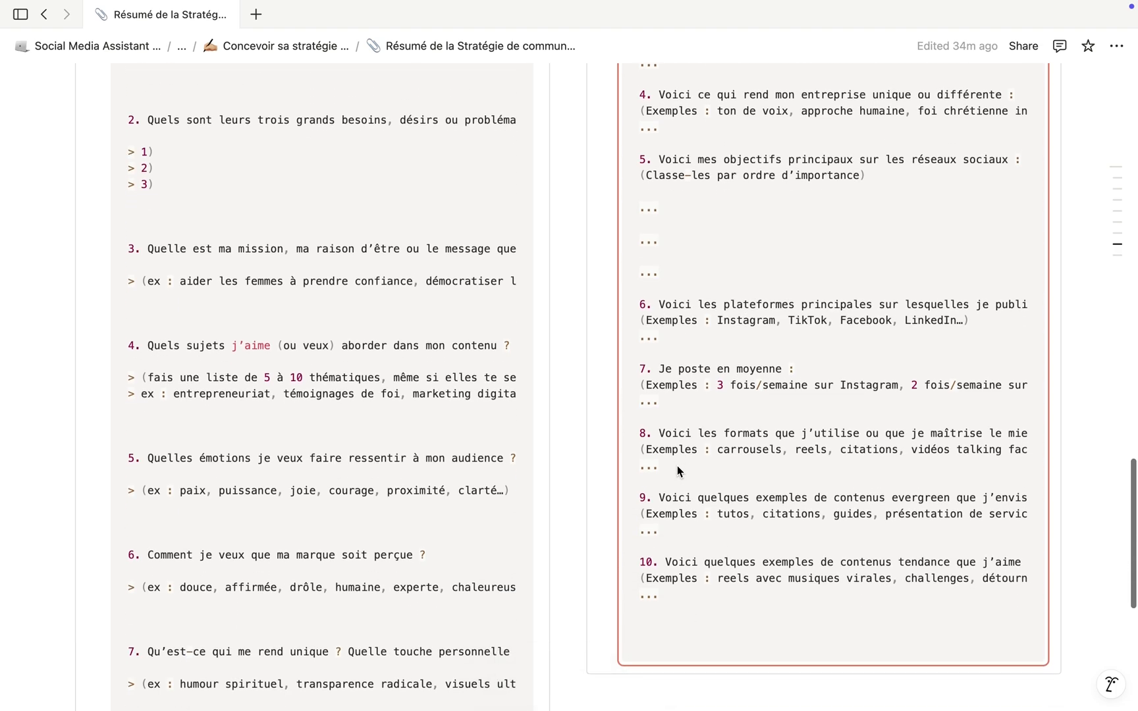
{"action": "scroll", "coordinate": [676, 466], "scroll_direction": "up", "scroll_amount": 5}
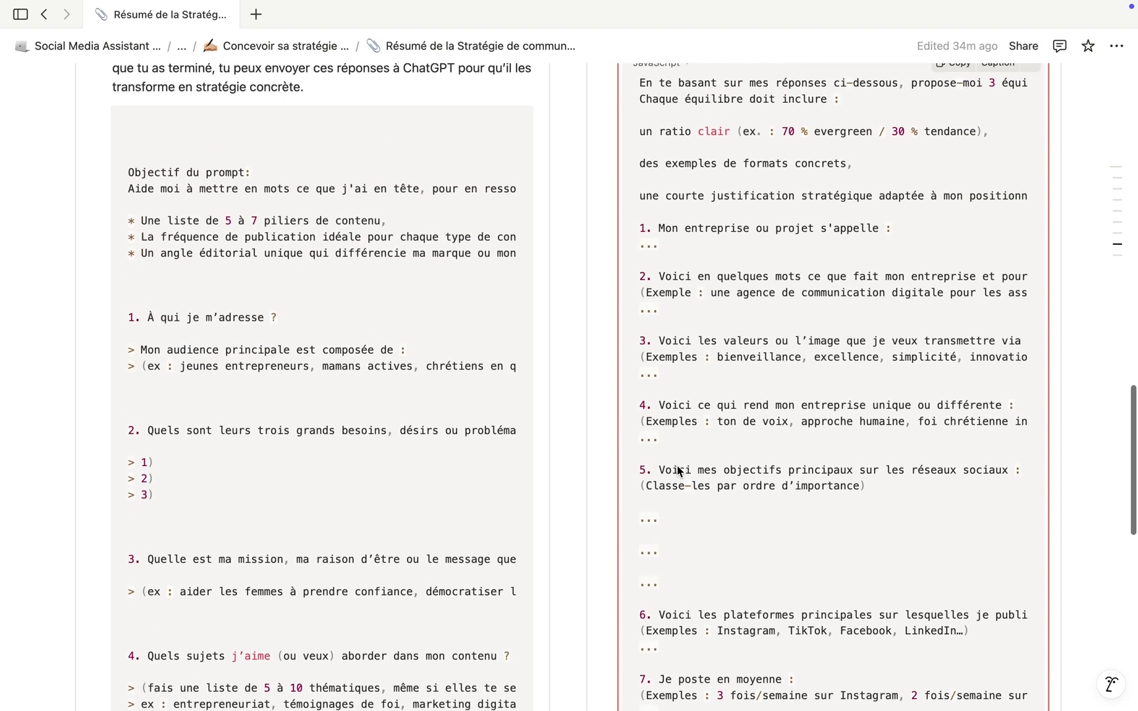
Return to the Stratégie Digitale page and open the Simulateur de réponses clients page from there.
{"action": "left_click", "coordinate": [276, 45]}
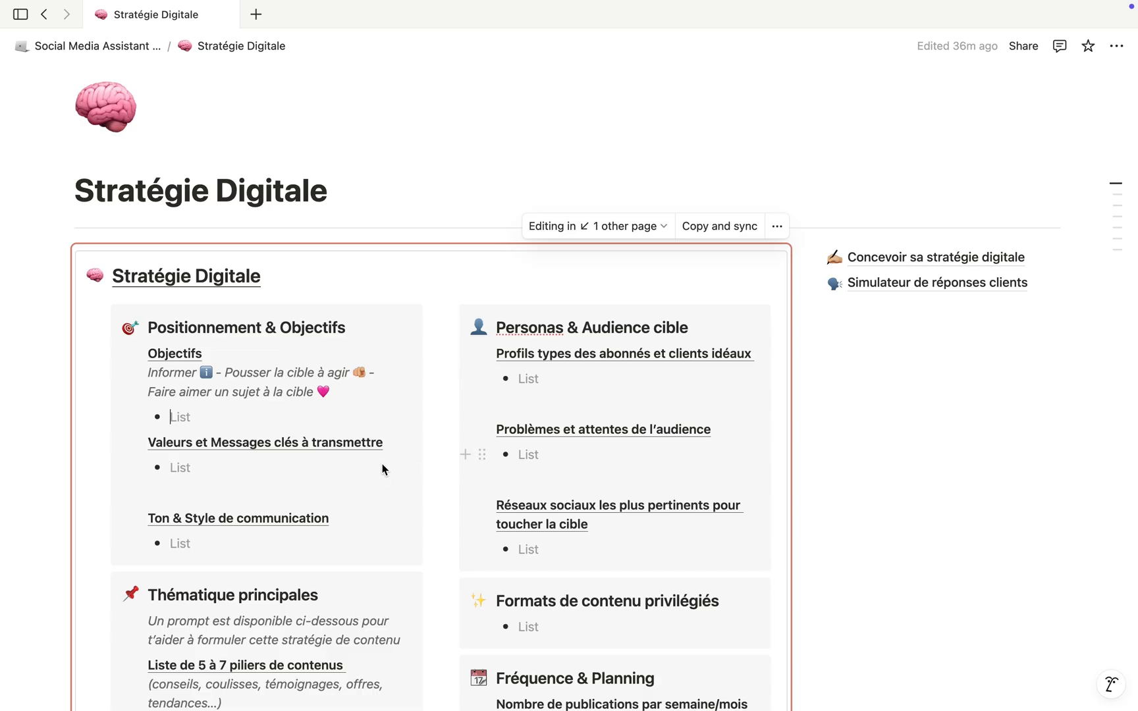
{"action": "scroll", "coordinate": [385, 461], "scroll_direction": "down", "scroll_amount": 3}
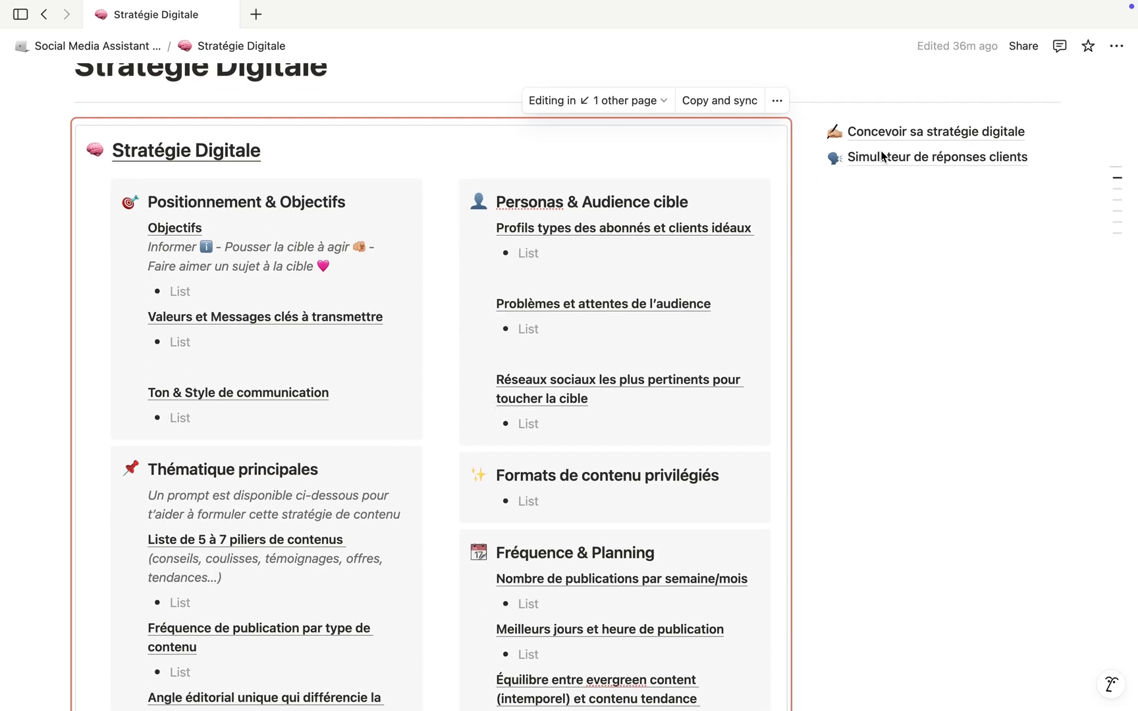
{"action": "scroll", "coordinate": [890, 172], "scroll_direction": "up", "scroll_amount": 1}
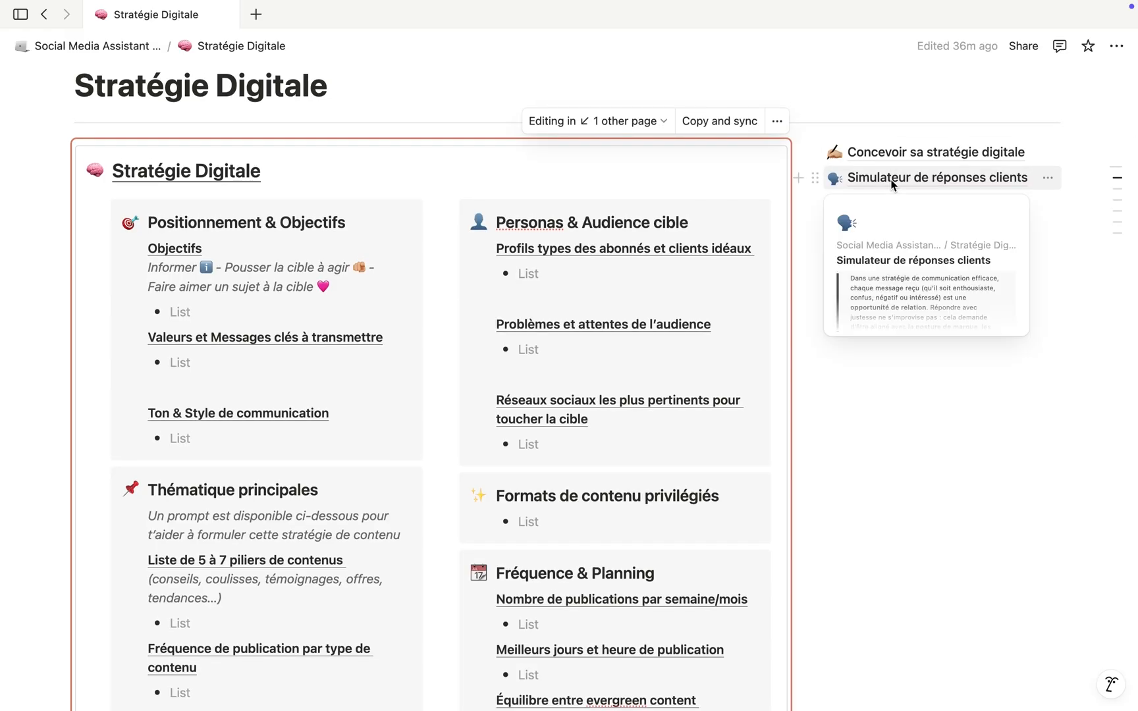
{"action": "left_click", "coordinate": [890, 179]}
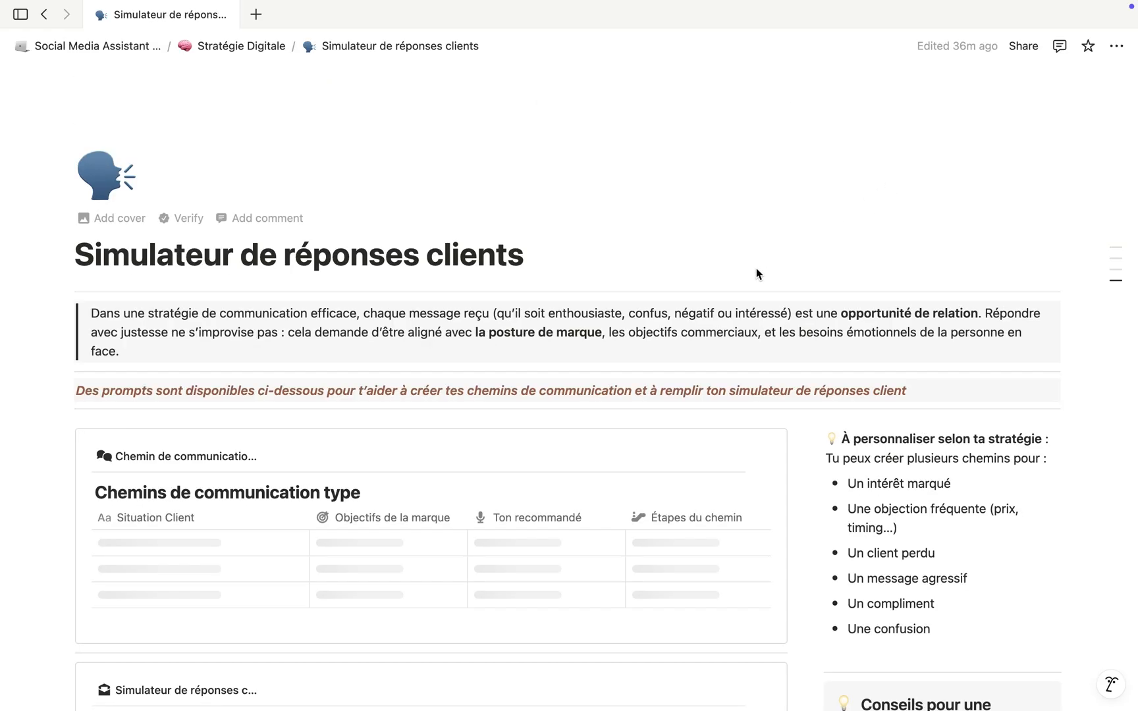
Examine the page introduction and all the columns of the Chemins de communication type table.
{"action": "scroll", "coordinate": [729, 325], "scroll_direction": "down", "scroll_amount": 3}
{"action": "scroll", "coordinate": [728, 326], "scroll_direction": "up", "scroll_amount": 2}
{"action": "scroll", "coordinate": [730, 325], "scroll_direction": "down", "scroll_amount": 5}
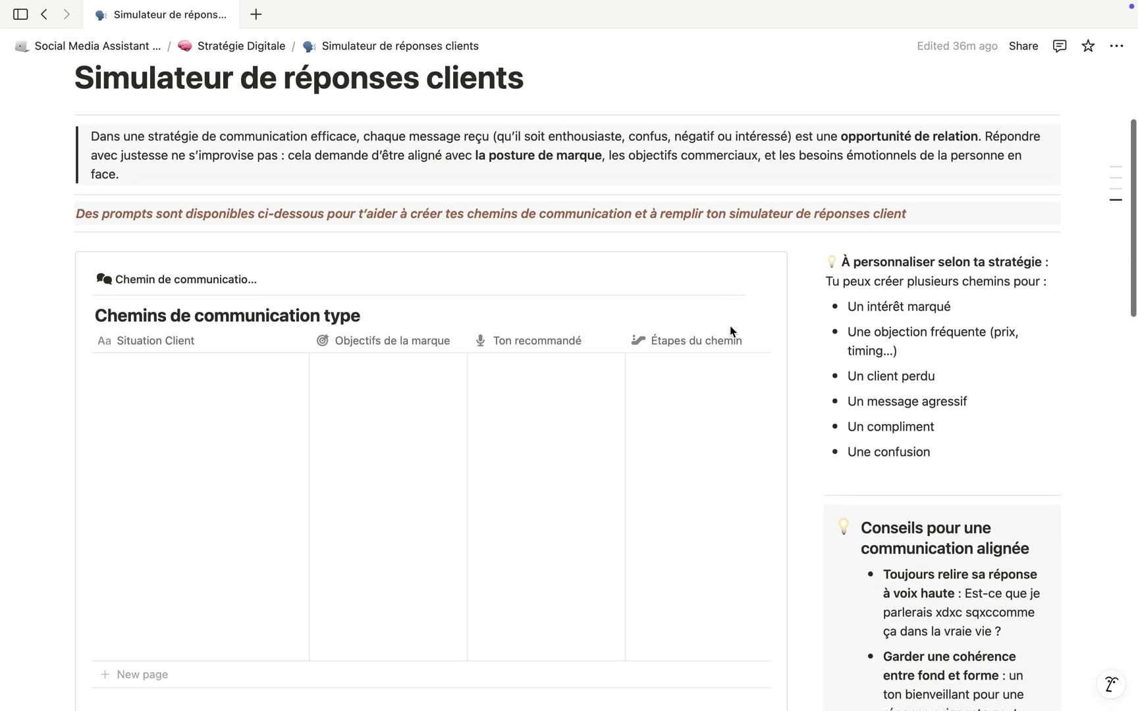
{"action": "scroll", "coordinate": [440, 362], "scroll_direction": "right", "scroll_amount": 6}
{"action": "scroll", "coordinate": [440, 362], "scroll_direction": "down", "scroll_amount": 2}
{"action": "scroll", "coordinate": [440, 363], "scroll_direction": "left", "scroll_amount": 6}
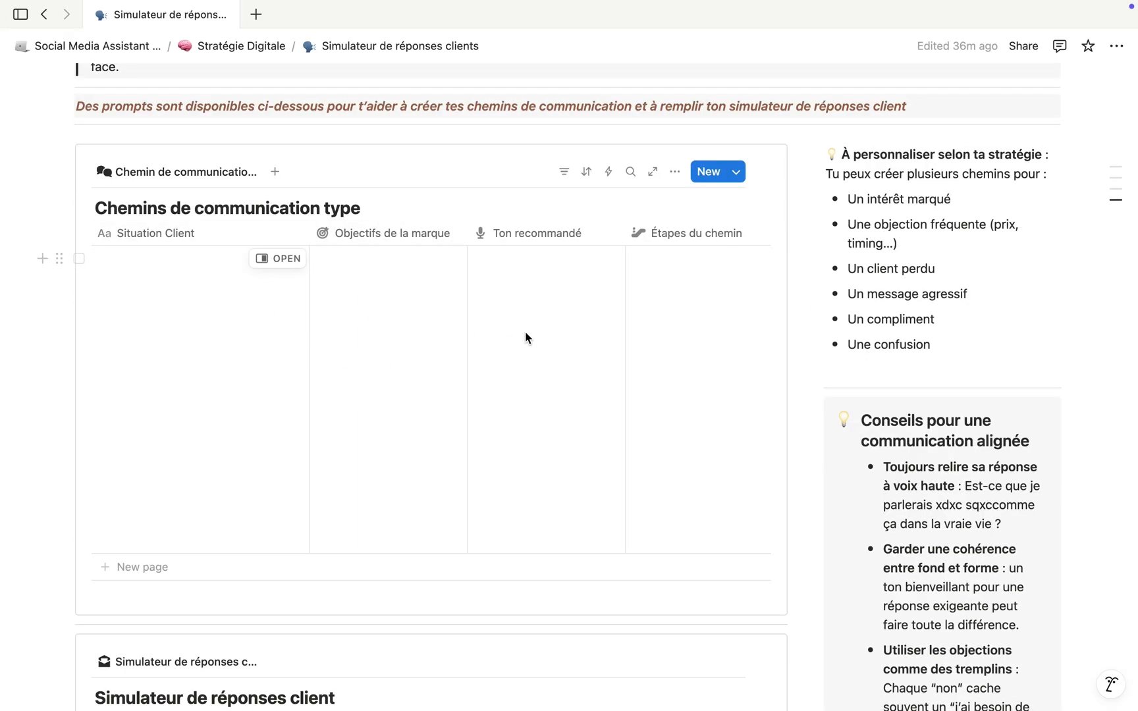
Enter Objection as the Situation Client in Chemins de communication type and create the option Calmer under Objectifs de la marque.
{"action": "left_click", "coordinate": [250, 338]}
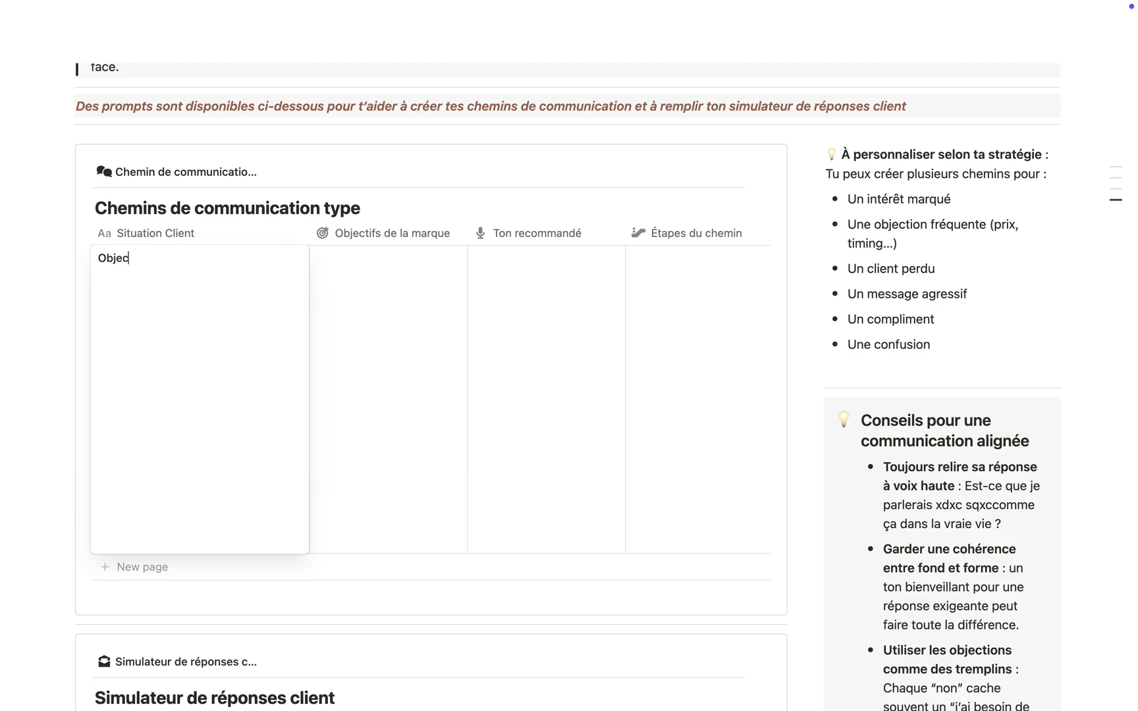
{"action": "key", "text": "Escape"}
{"action": "left_click", "coordinate": [423, 350]}
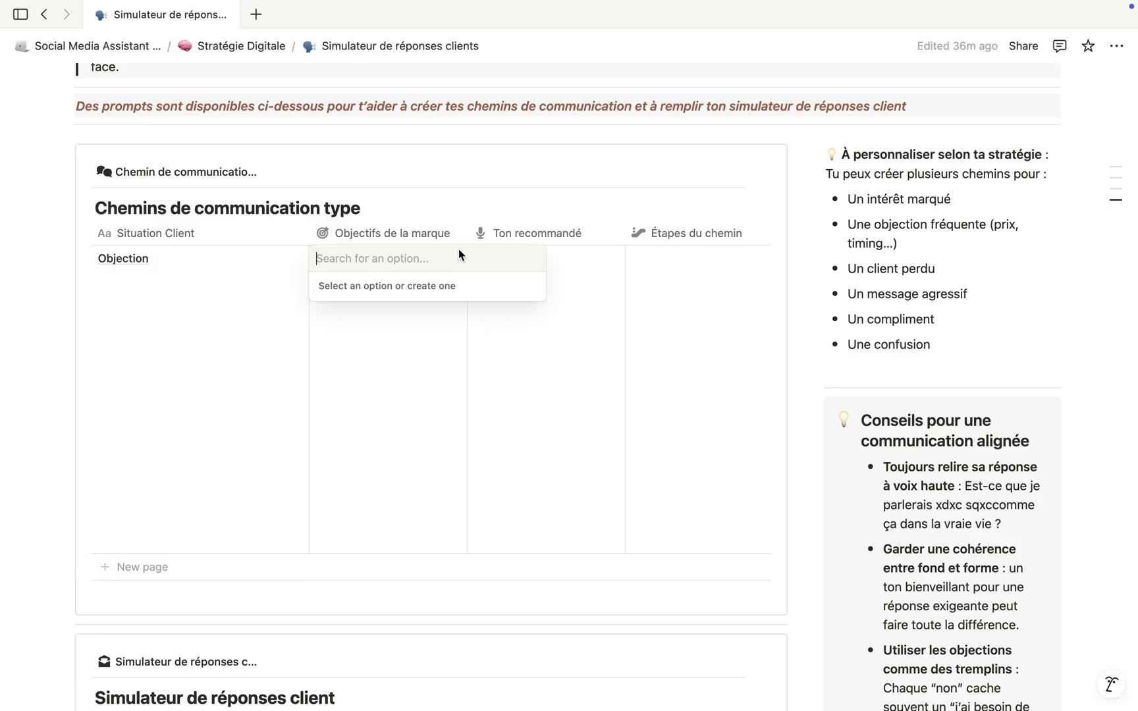
{"action": "type", "text": "Calmer"}
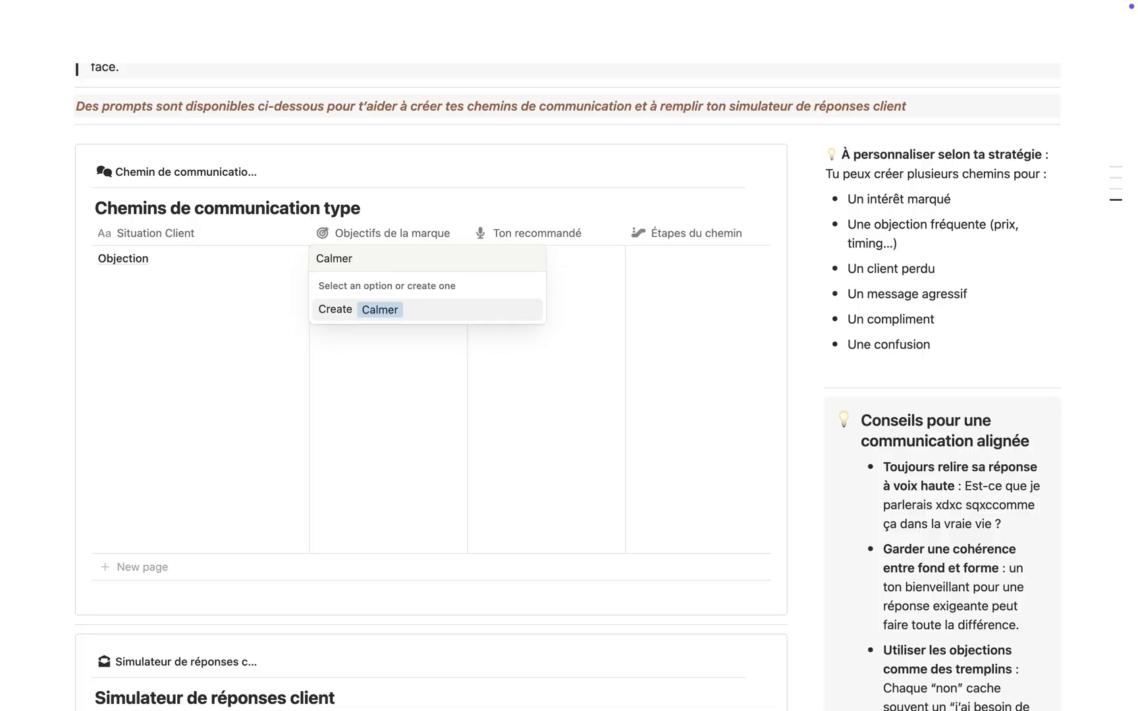
{"action": "key", "text": "Return"}
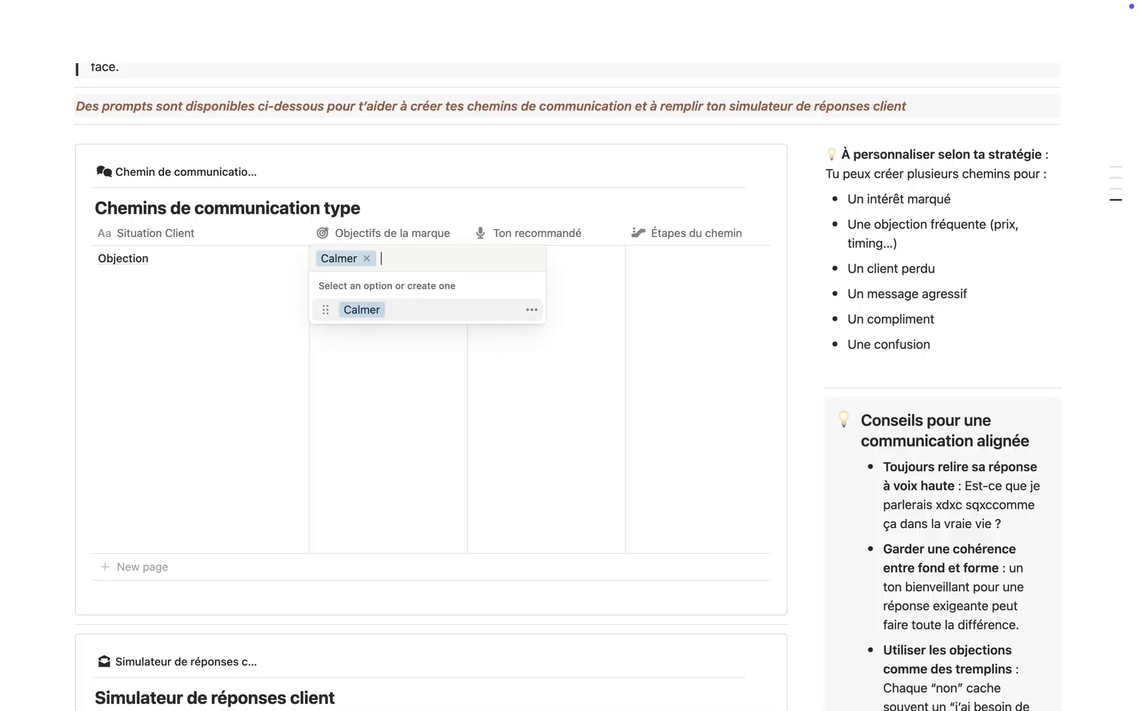
{"action": "key", "text": "Escape"}
{"action": "key", "text": "Escape"}
{"action": "left_click", "coordinate": [201, 347]}
{"action": "key", "text": "Escape"}
Create and assign the option Doux as the Ton recommandé of the Objection row.
{"action": "left_click", "coordinate": [562, 334]}
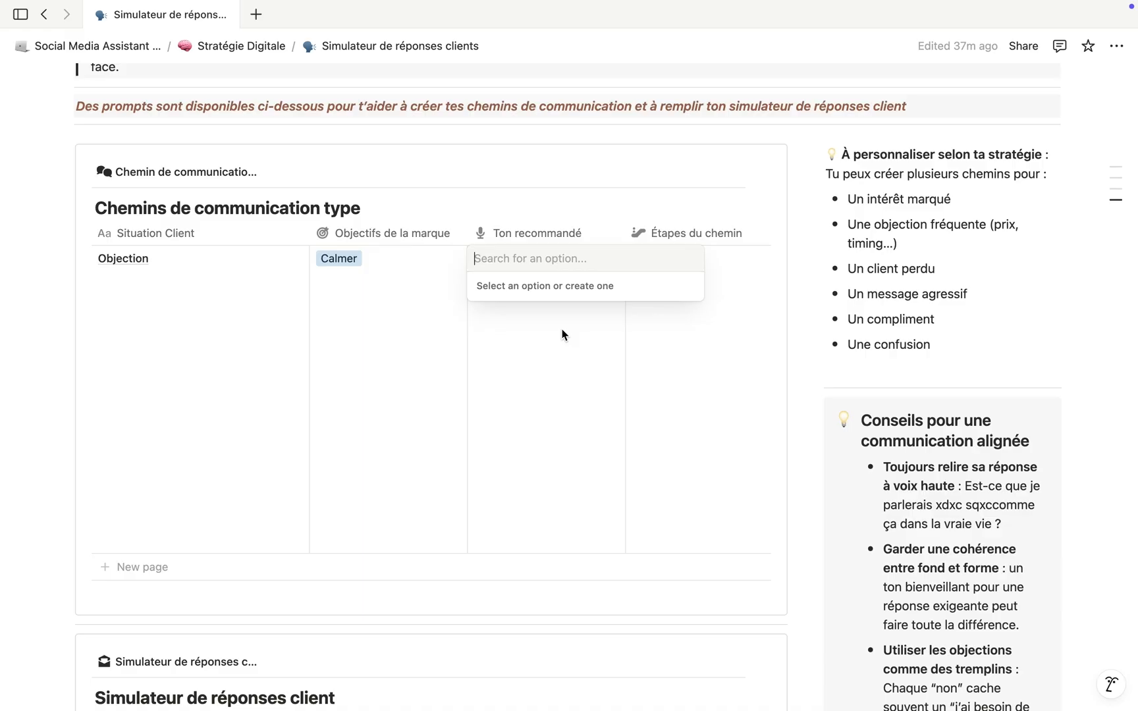
{"action": "type", "text": "D"}
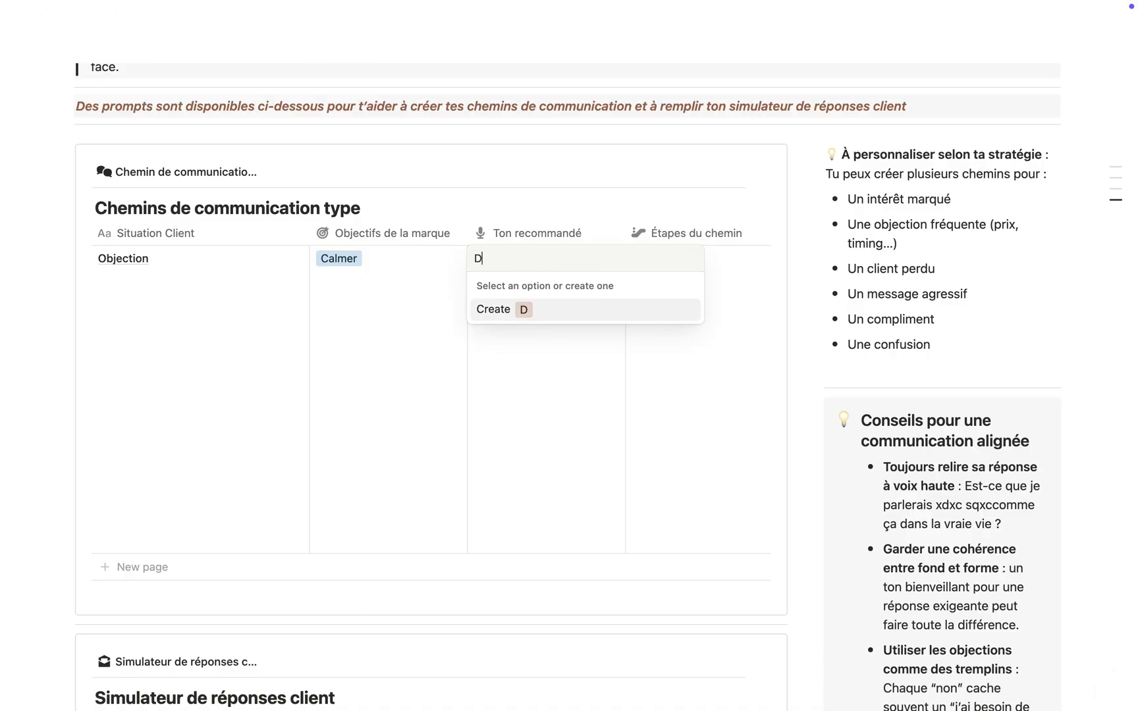
{"action": "type", "text": "oux"}
{"action": "key", "text": "Return"}
{"action": "key", "text": "Tab"}
Fill the Objection row's Étapes du chemin with "1." and its Appel à l'action final with "-10%".
{"action": "left_click", "coordinate": [562, 314]}
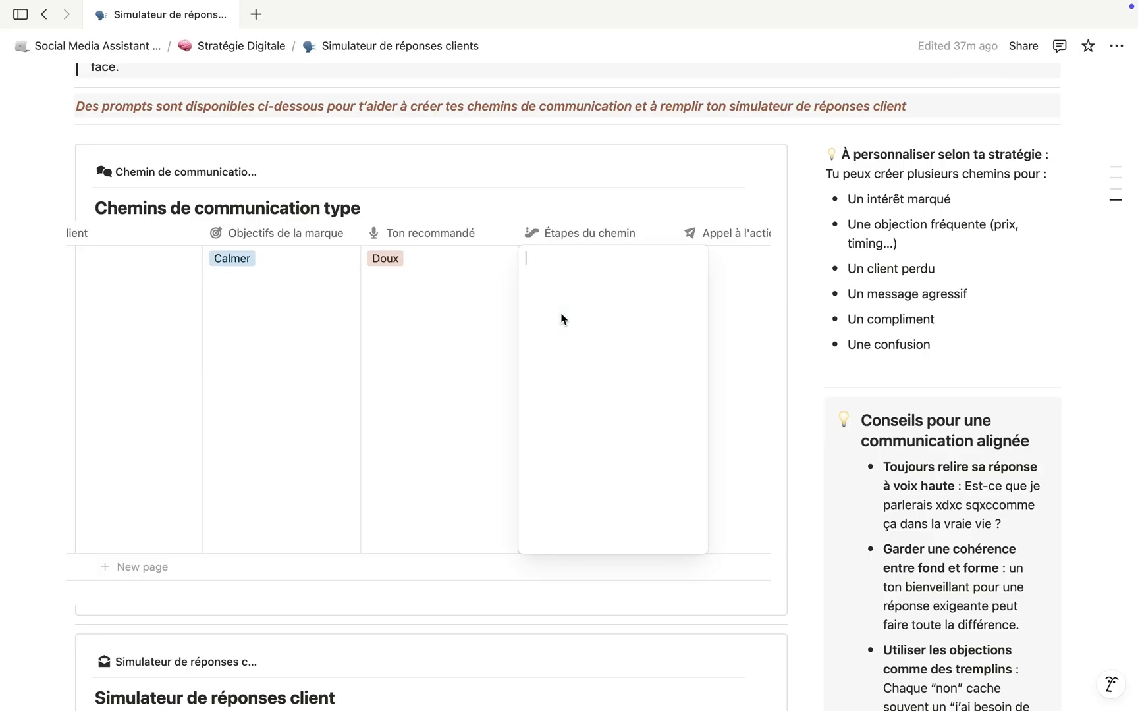
{"action": "type", "text": "1"}
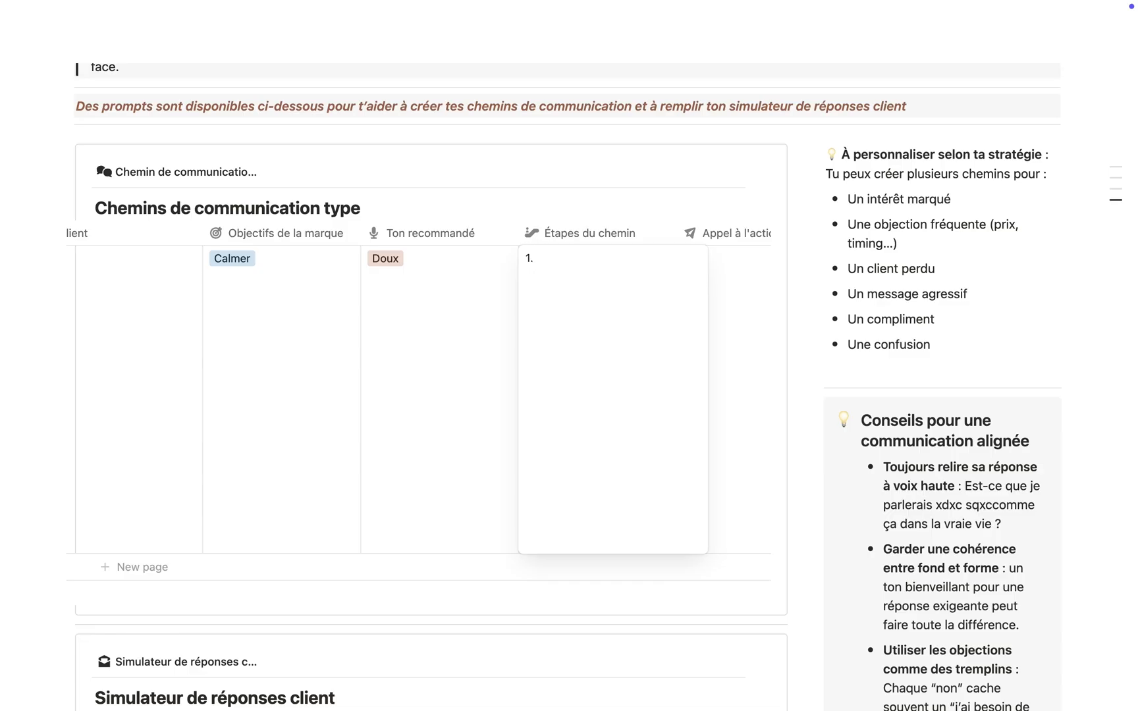
{"action": "type", "text": "."}
{"action": "key", "text": "Escape"}
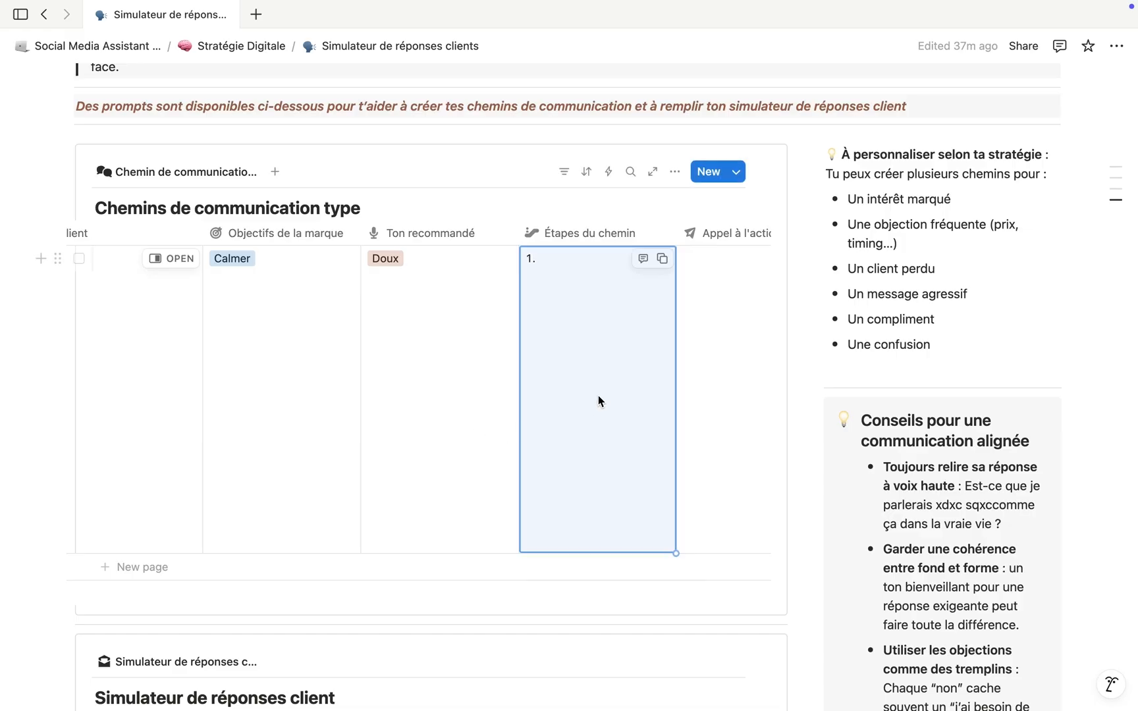
{"action": "scroll", "coordinate": [598, 395], "scroll_direction": "right", "scroll_amount": 3}
{"action": "left_click", "coordinate": [521, 316]}
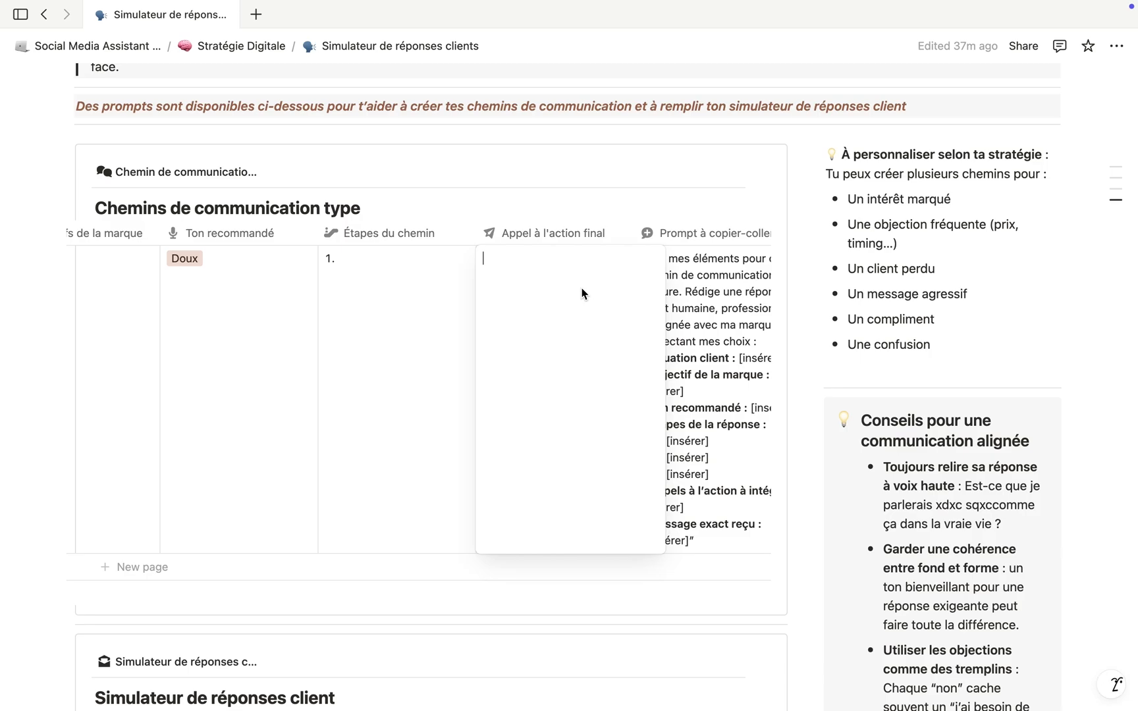
{"action": "type", "text": "-10"}
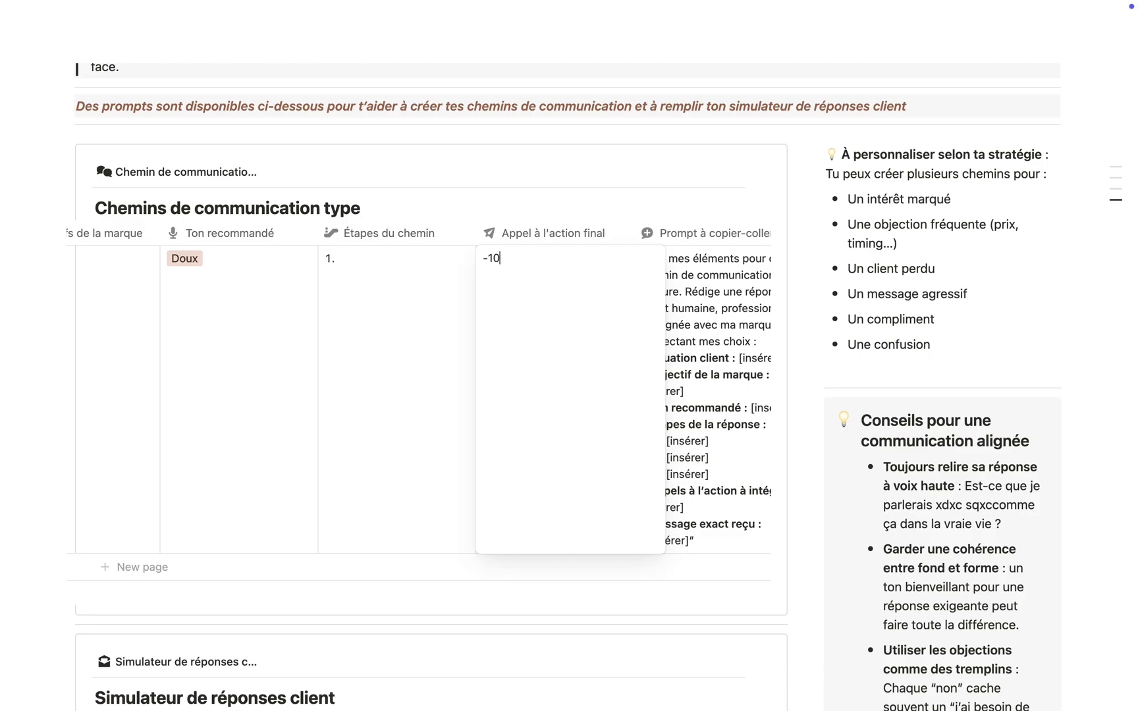
{"action": "key", "text": "Escape"}
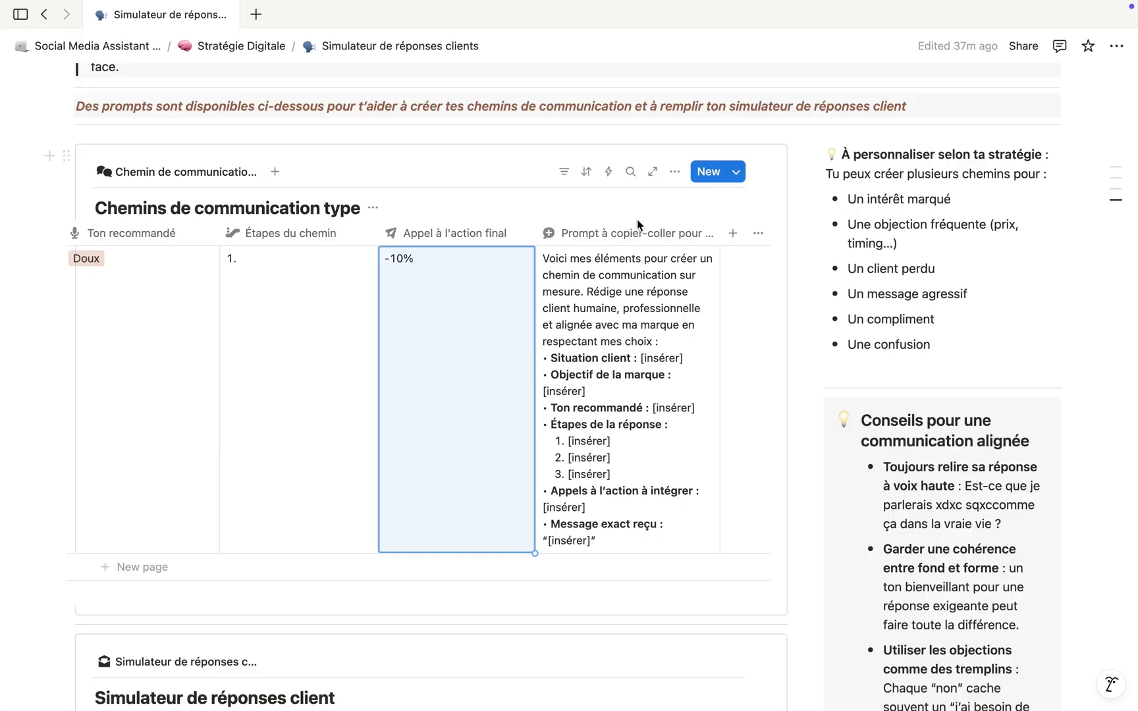
Examine the ready-made prompt in the Objection row and compare its [insérer] placeholders with the row's other columns.
{"action": "scroll", "coordinate": [623, 322], "scroll_direction": "down", "scroll_amount": 1}
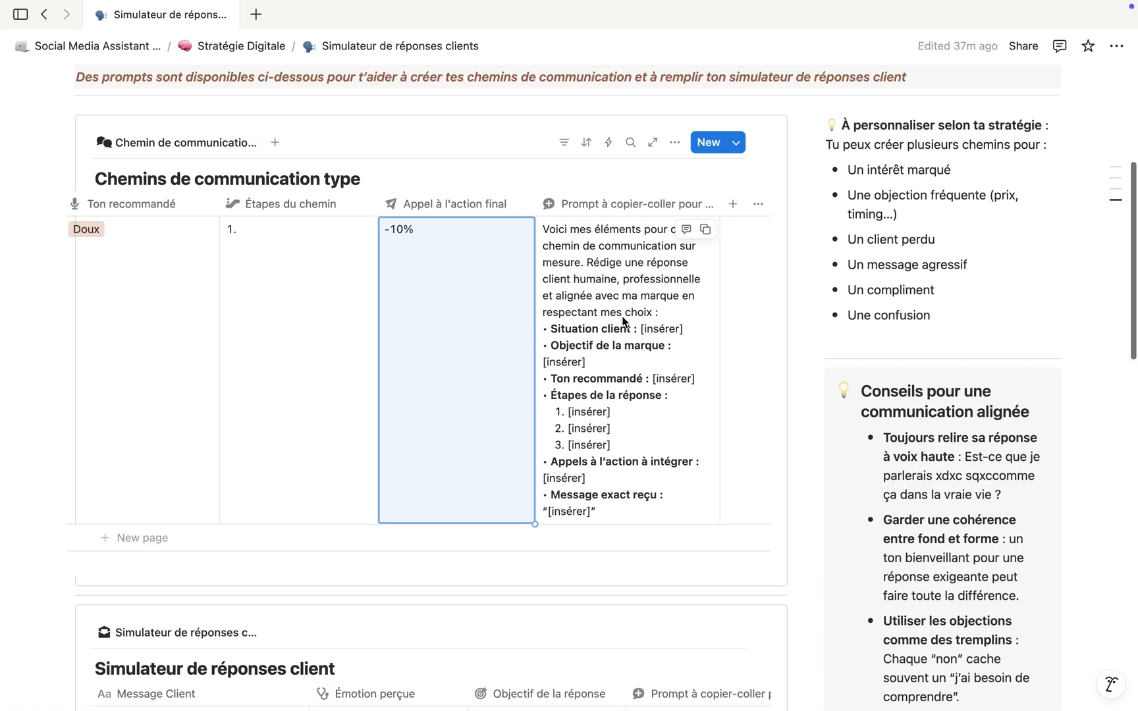
{"action": "left_click", "coordinate": [655, 329]}
{"action": "left_click_drag", "start_coordinate": [683, 328], "coordinate": [718, 348]}
{"action": "left_click_drag", "start_coordinate": [706, 362], "coordinate": [656, 362]}
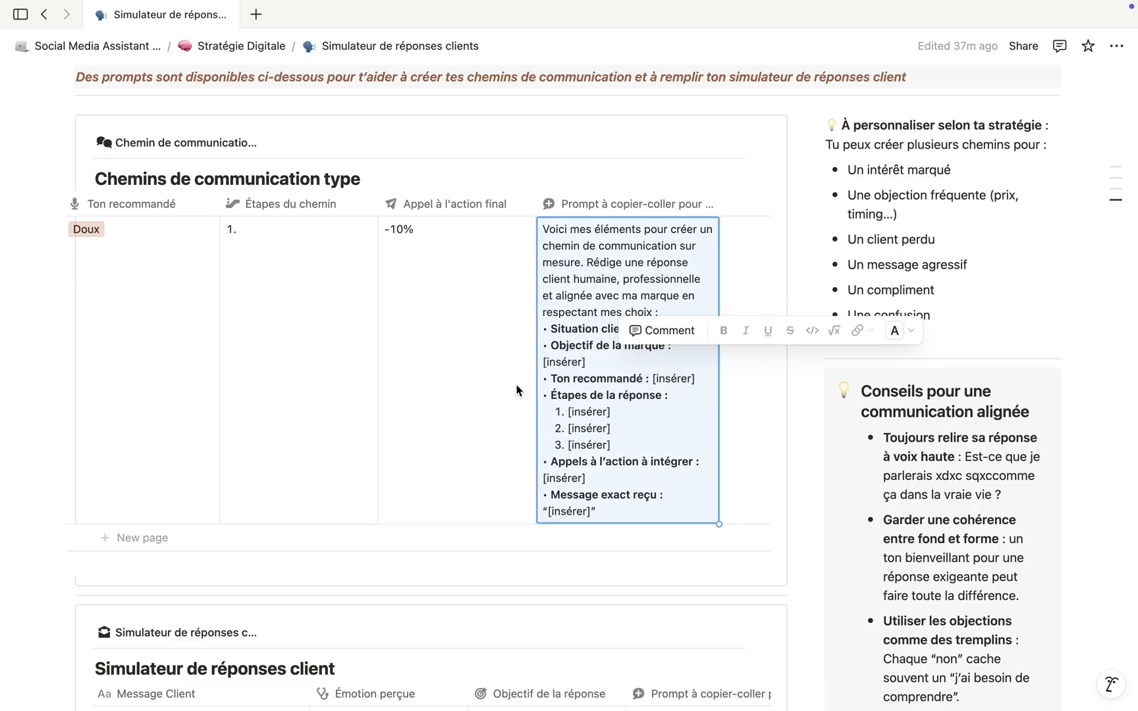
{"action": "scroll", "coordinate": [416, 314], "scroll_direction": "left", "scroll_amount": 5}
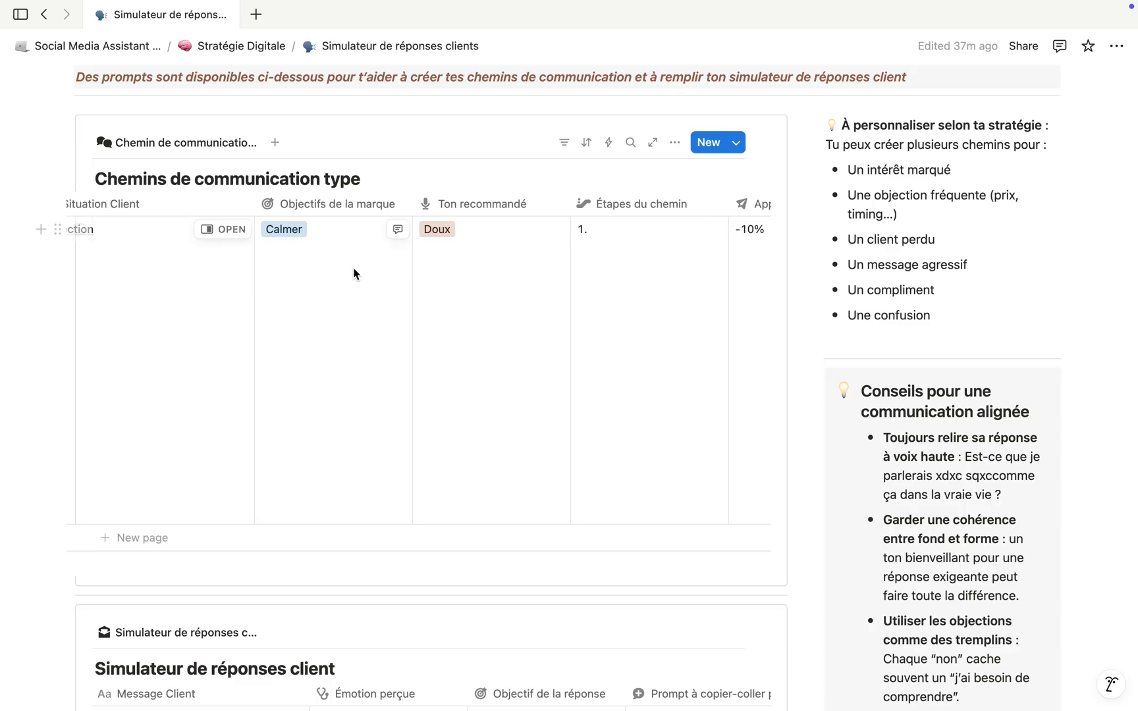
{"action": "scroll", "coordinate": [520, 296], "scroll_direction": "right", "scroll_amount": 6}
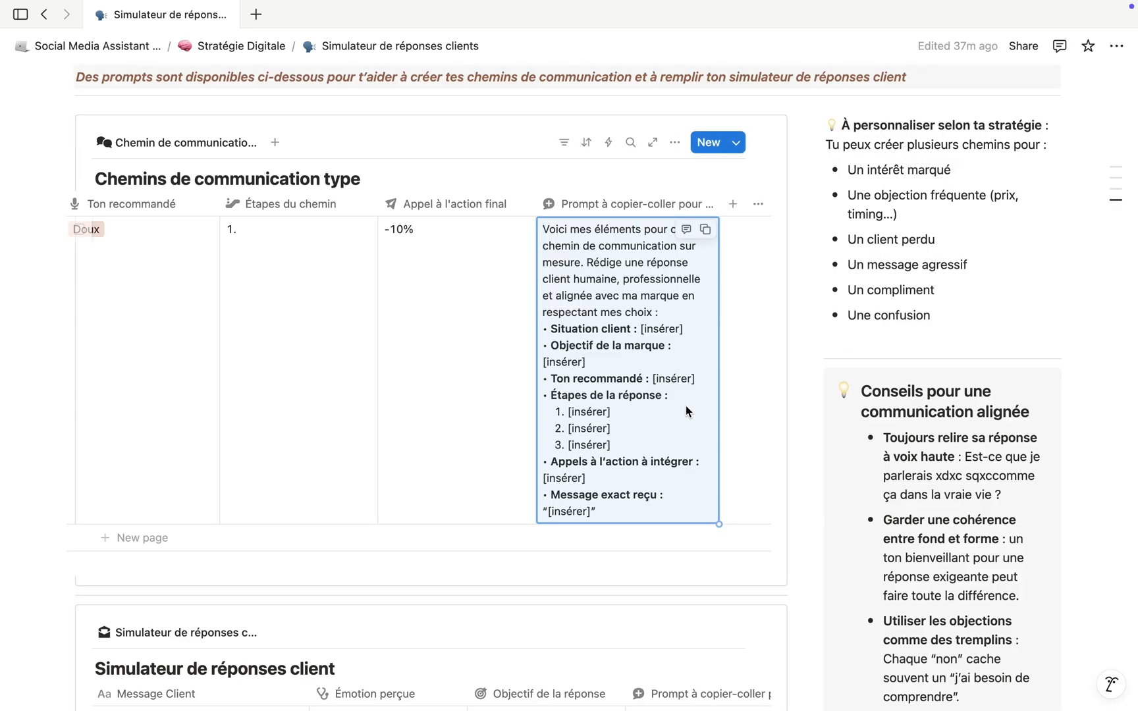
Remove the stray text "xdxc sqxc" from the first tip under Conseils pour une communication alignée.
{"action": "scroll", "coordinate": [686, 411], "scroll_direction": "down", "scroll_amount": 1}
{"action": "scroll", "coordinate": [686, 411], "scroll_direction": "down", "scroll_amount": 5}
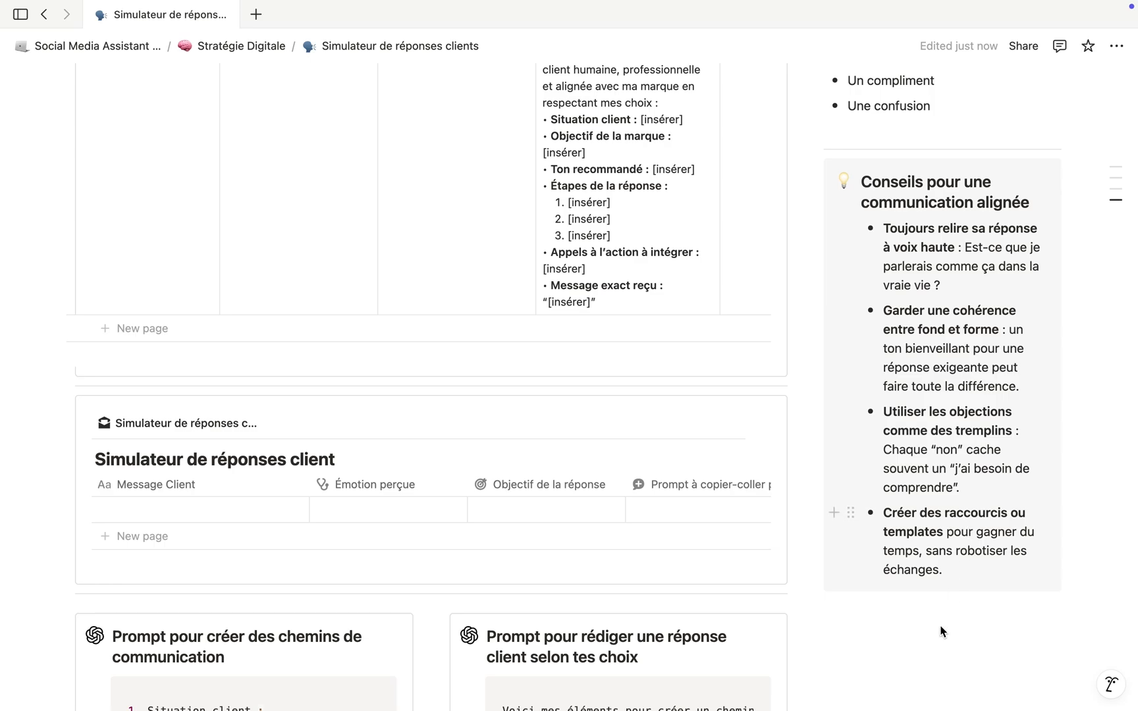
{"action": "left_click", "coordinate": [940, 630]}
Examine the columns of the Simulateur de réponses client table, from Message Client and Émotion perçue through Exemple de réponse and Note stratégique.
{"action": "scroll", "coordinate": [270, 330], "scroll_direction": "down", "scroll_amount": 4}
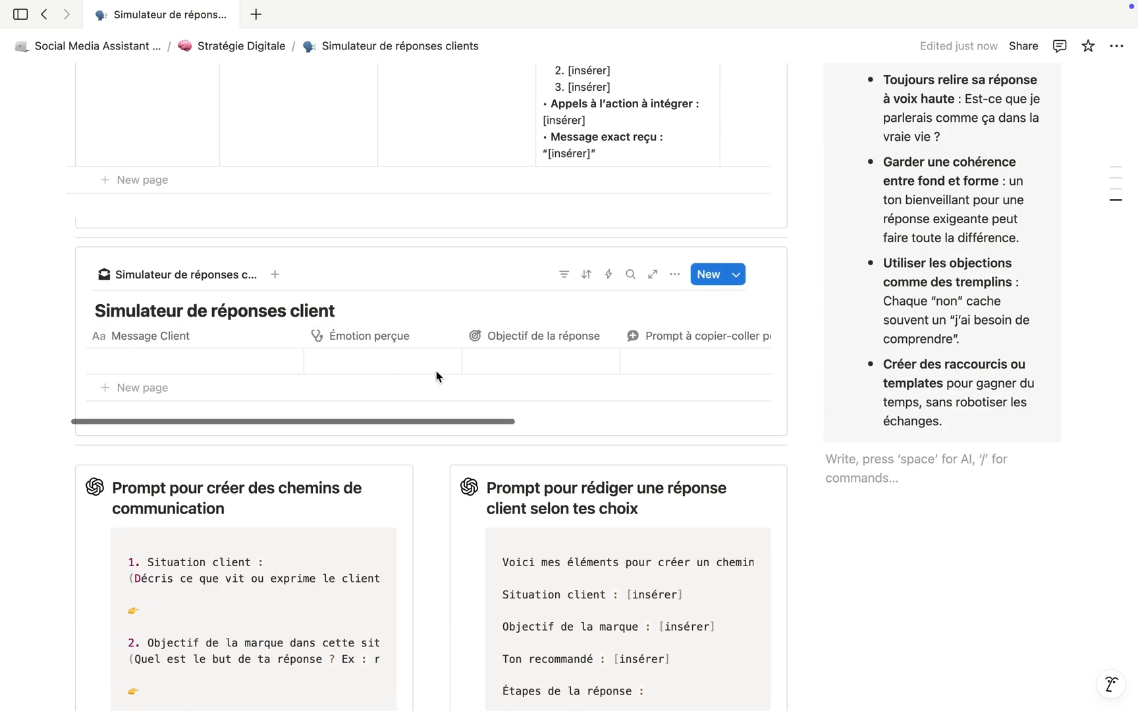
{"action": "scroll", "coordinate": [214, 365], "scroll_direction": "right", "scroll_amount": 2}
{"action": "scroll", "coordinate": [214, 364], "scroll_direction": "left", "scroll_amount": 2}
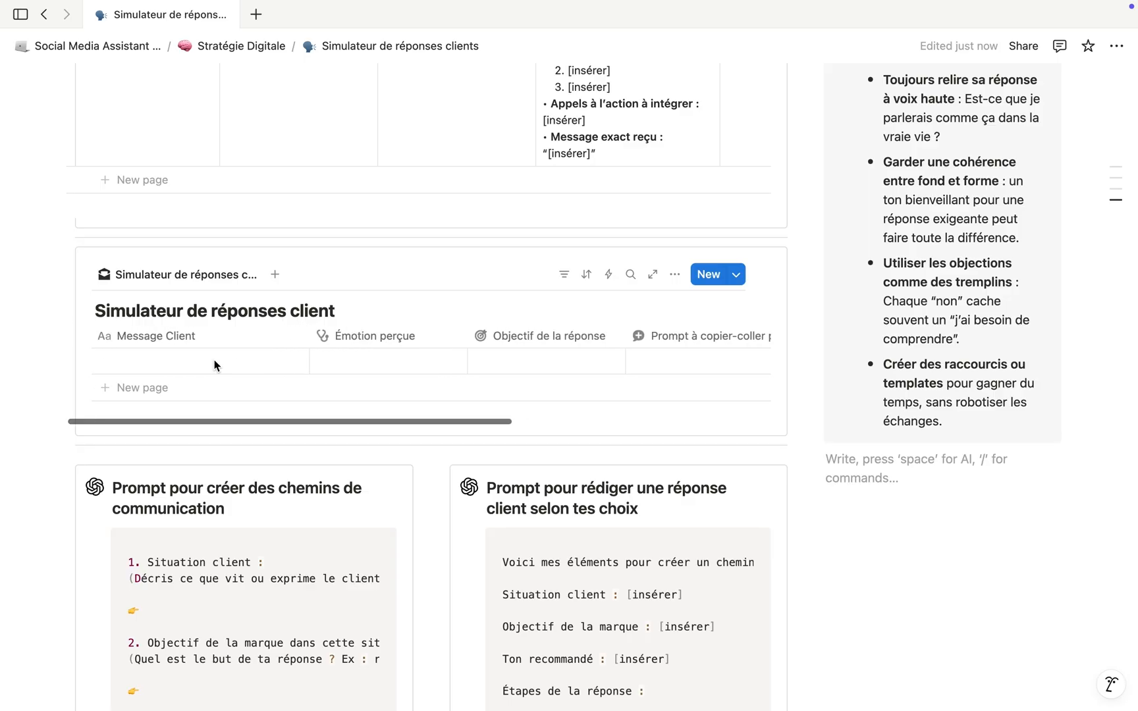
{"action": "left_click", "coordinate": [181, 363]}
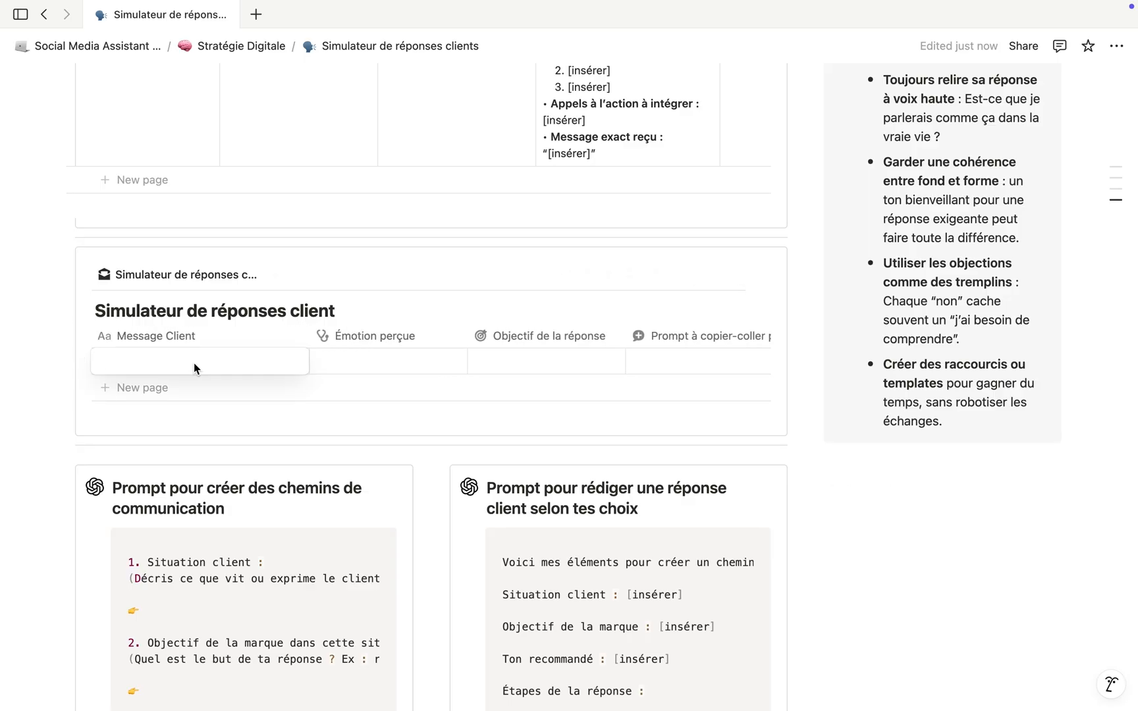
{"action": "left_click", "coordinate": [357, 363]}
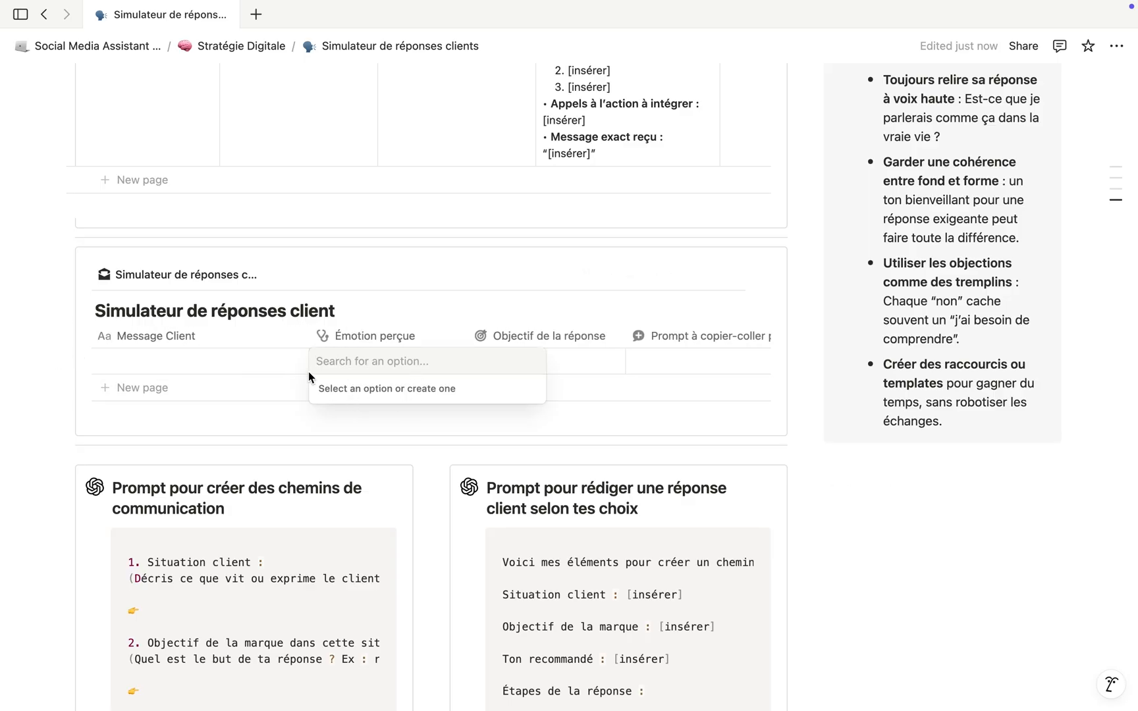
{"action": "key", "text": "Escape"}
{"action": "scroll", "coordinate": [507, 361], "scroll_direction": "right", "scroll_amount": 4}
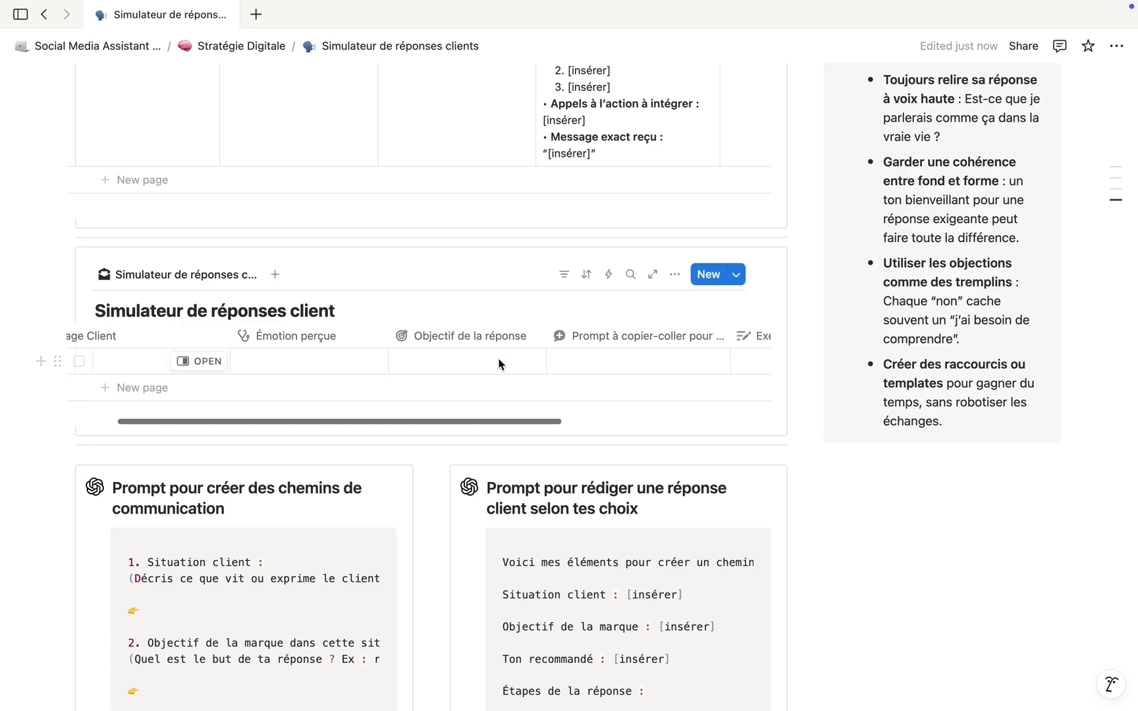
{"action": "left_click", "coordinate": [498, 363]}
{"action": "left_click", "coordinate": [667, 362]}
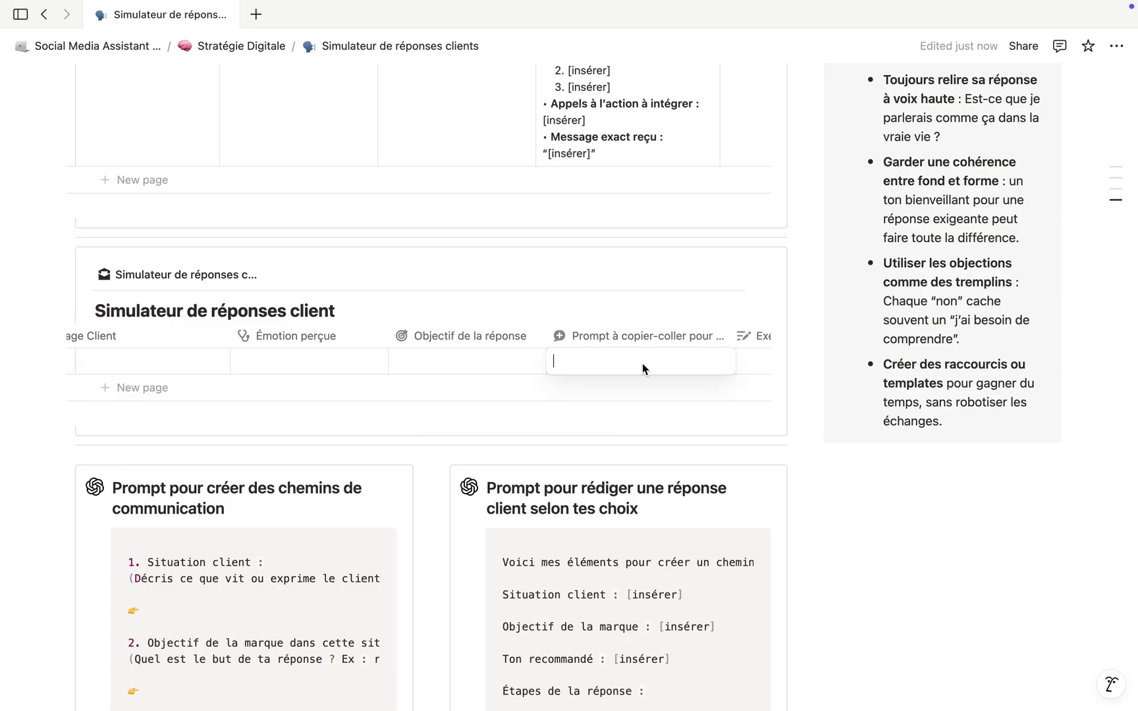
{"action": "key", "text": "Escape"}
{"action": "scroll", "coordinate": [637, 363], "scroll_direction": "right", "scroll_amount": 7}
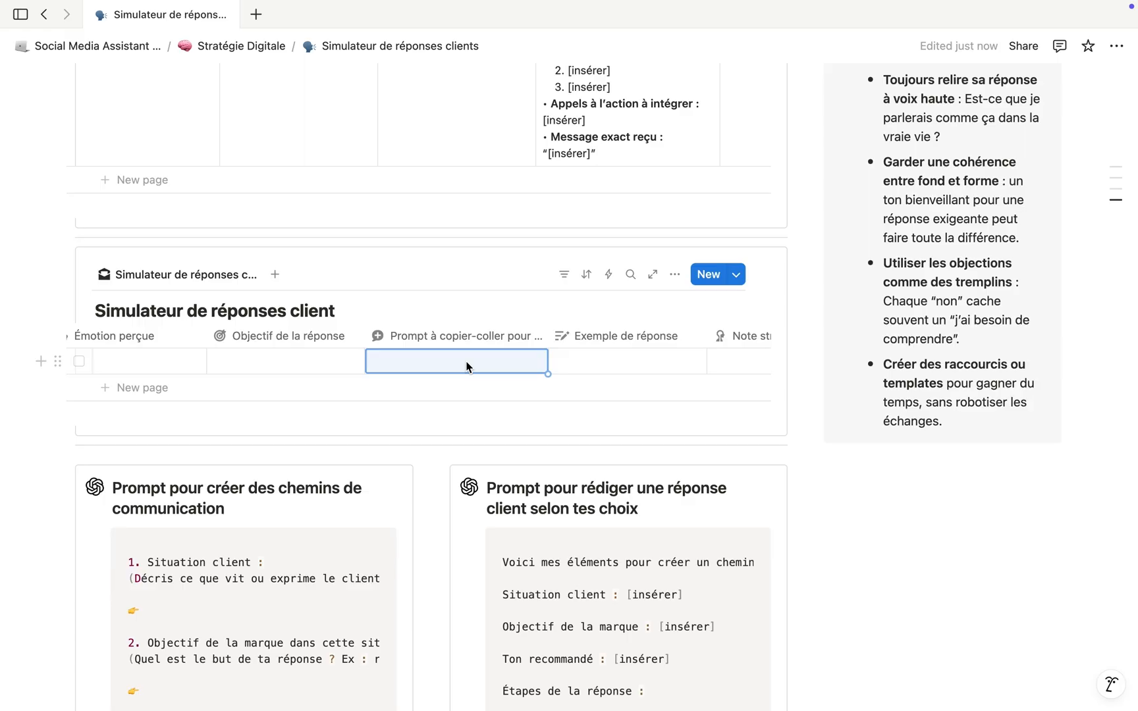
{"action": "scroll", "coordinate": [466, 366], "scroll_direction": "left", "scroll_amount": 1}
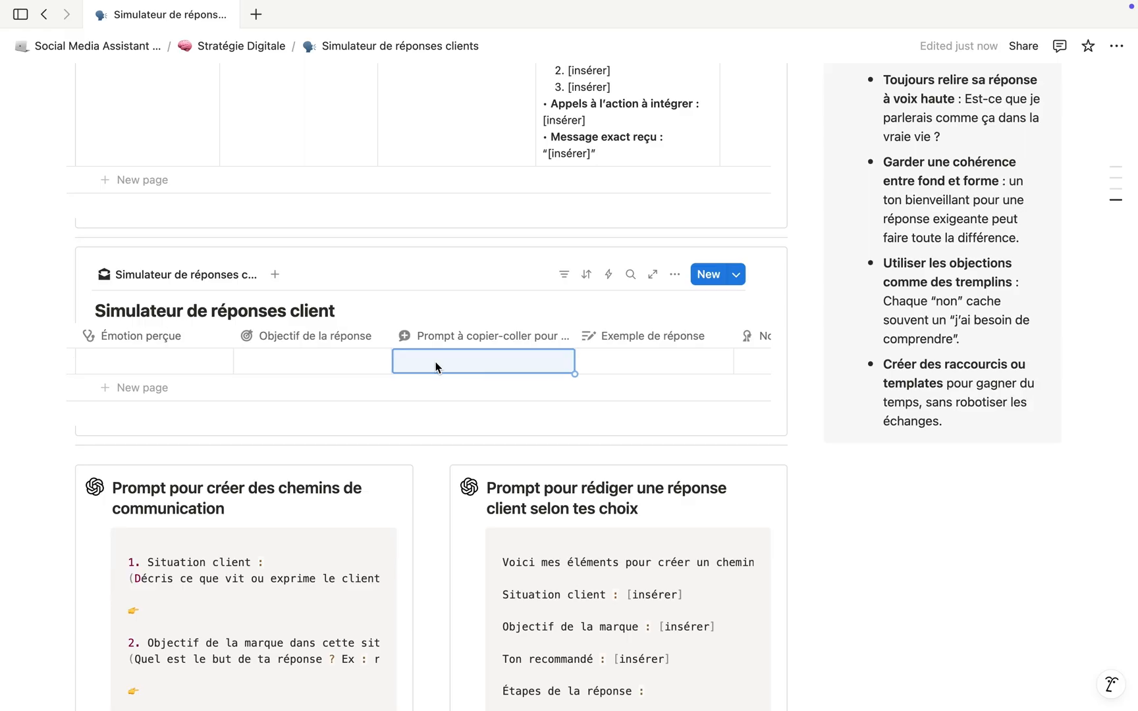
{"action": "scroll", "coordinate": [569, 362], "scroll_direction": "right", "scroll_amount": 5}
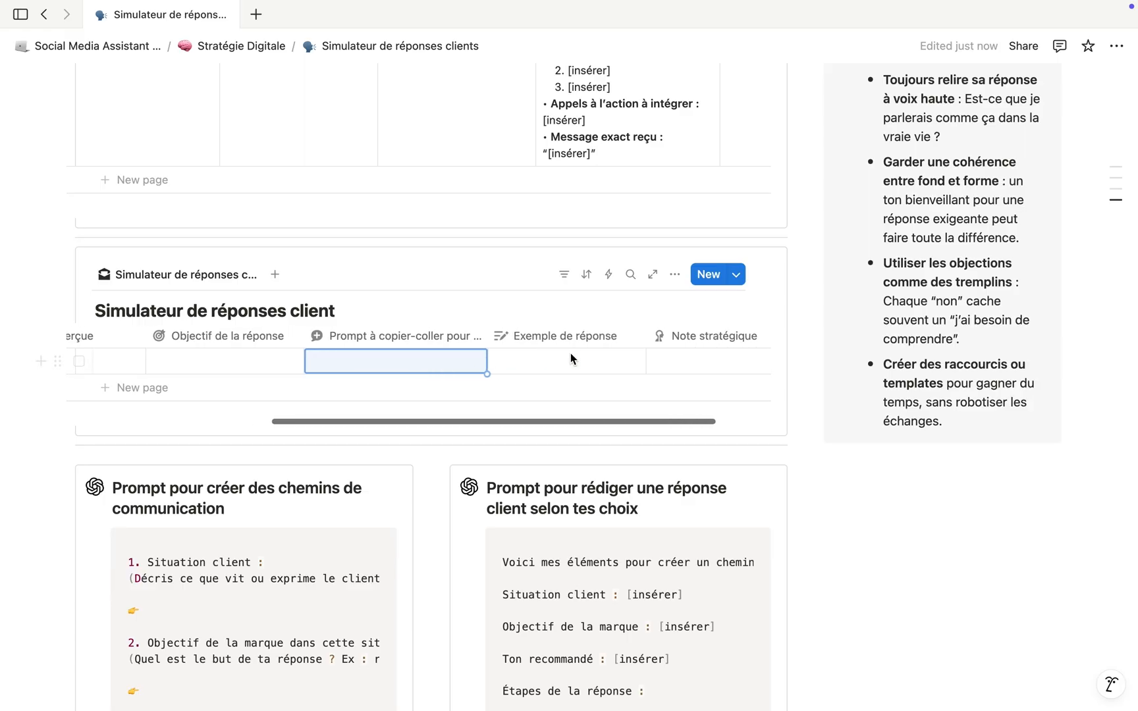
{"action": "scroll", "coordinate": [557, 367], "scroll_direction": "right", "scroll_amount": 2}
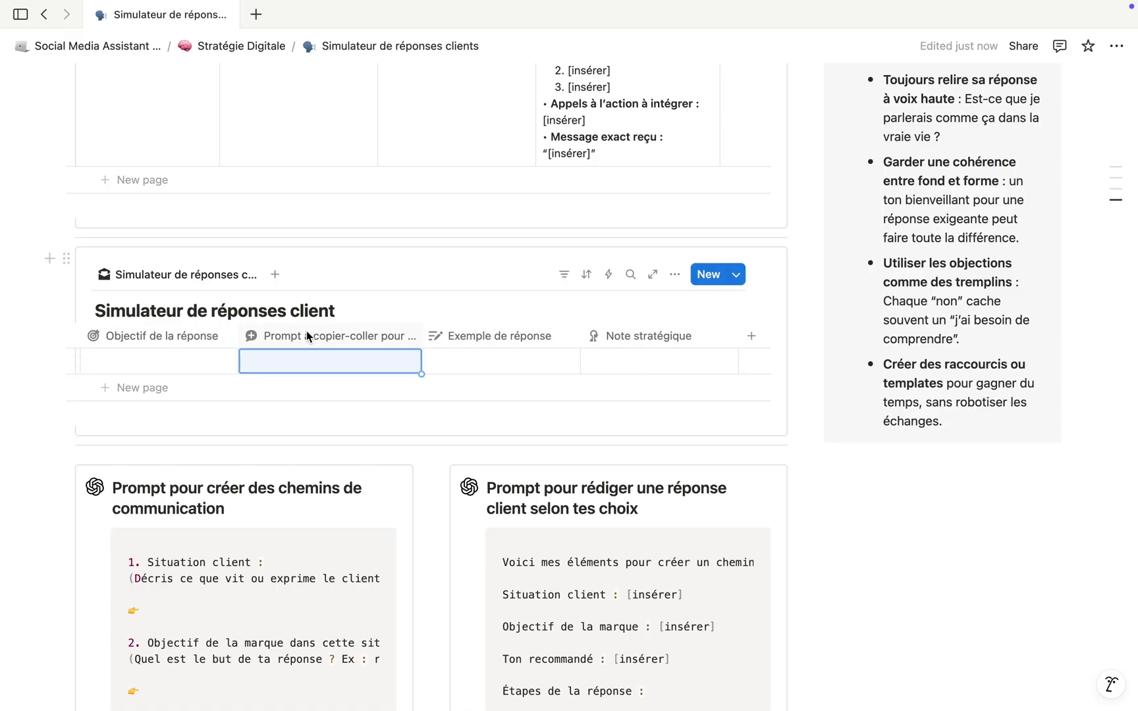
{"action": "scroll", "coordinate": [257, 386], "scroll_direction": "left", "scroll_amount": 10}
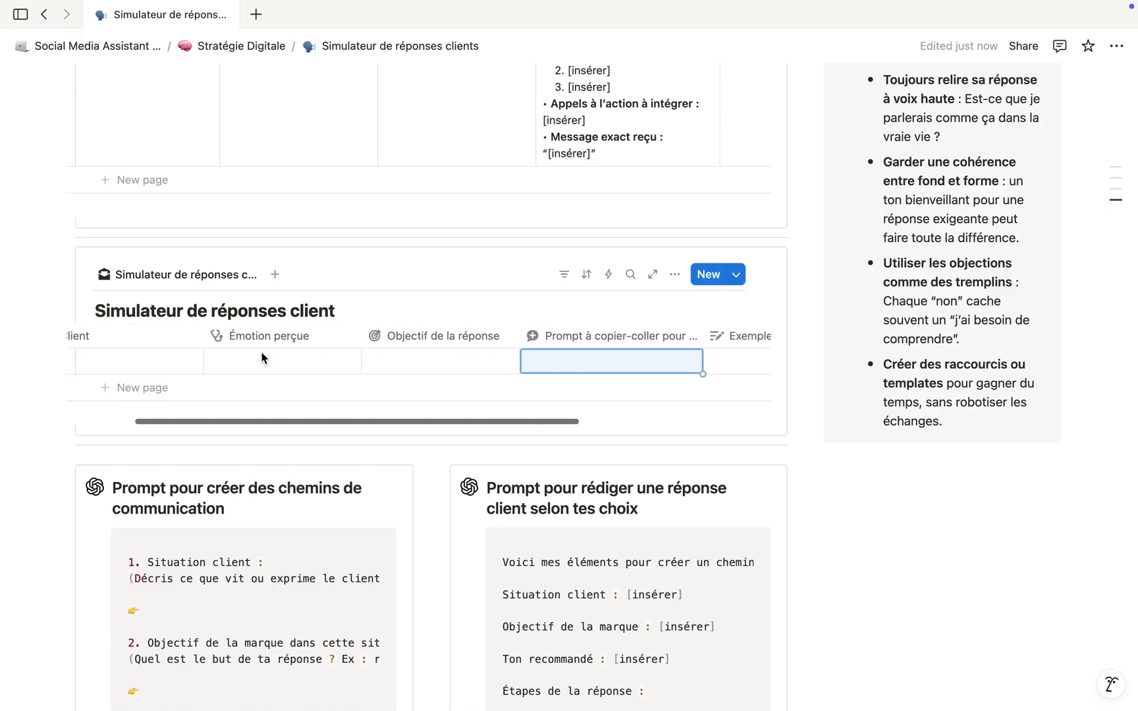
Examine the Prompt pour créer des chemins de communication and compare its fields with the columns of the Chemins de communication type table.
{"action": "scroll", "coordinate": [326, 373], "scroll_direction": "down", "scroll_amount": 5}
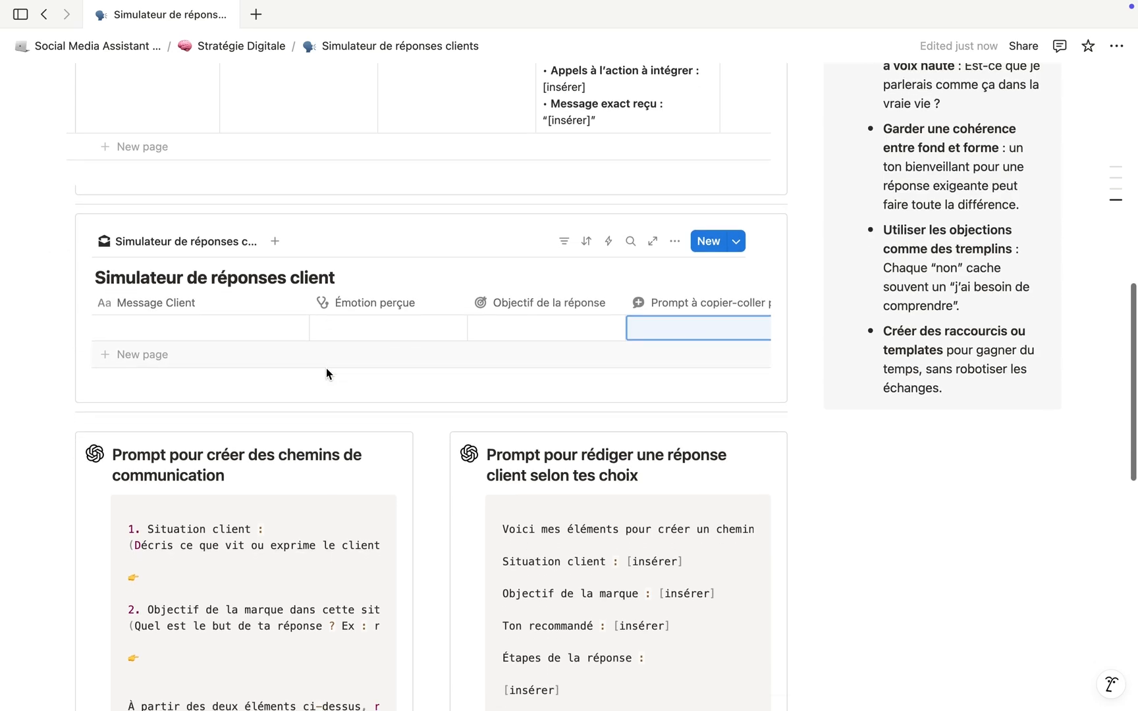
{"action": "scroll", "coordinate": [327, 373], "scroll_direction": "down", "scroll_amount": 1}
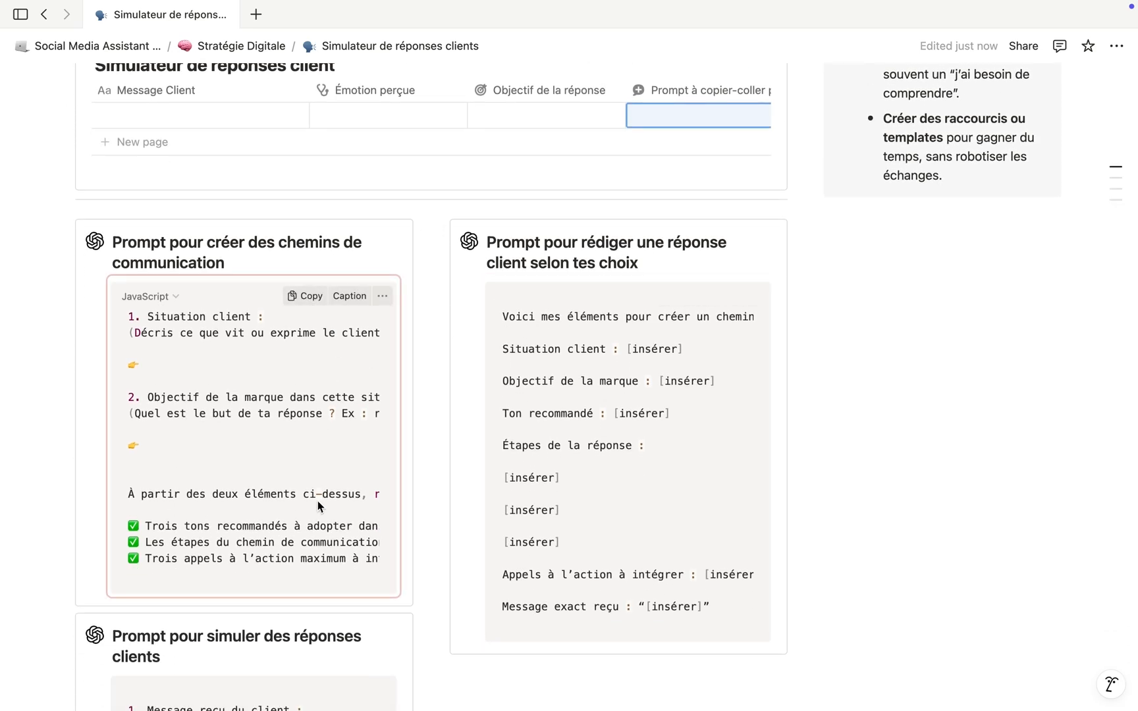
{"action": "scroll", "coordinate": [318, 502], "scroll_direction": "down", "scroll_amount": 4}
{"action": "scroll", "coordinate": [350, 396], "scroll_direction": "up", "scroll_amount": 2}
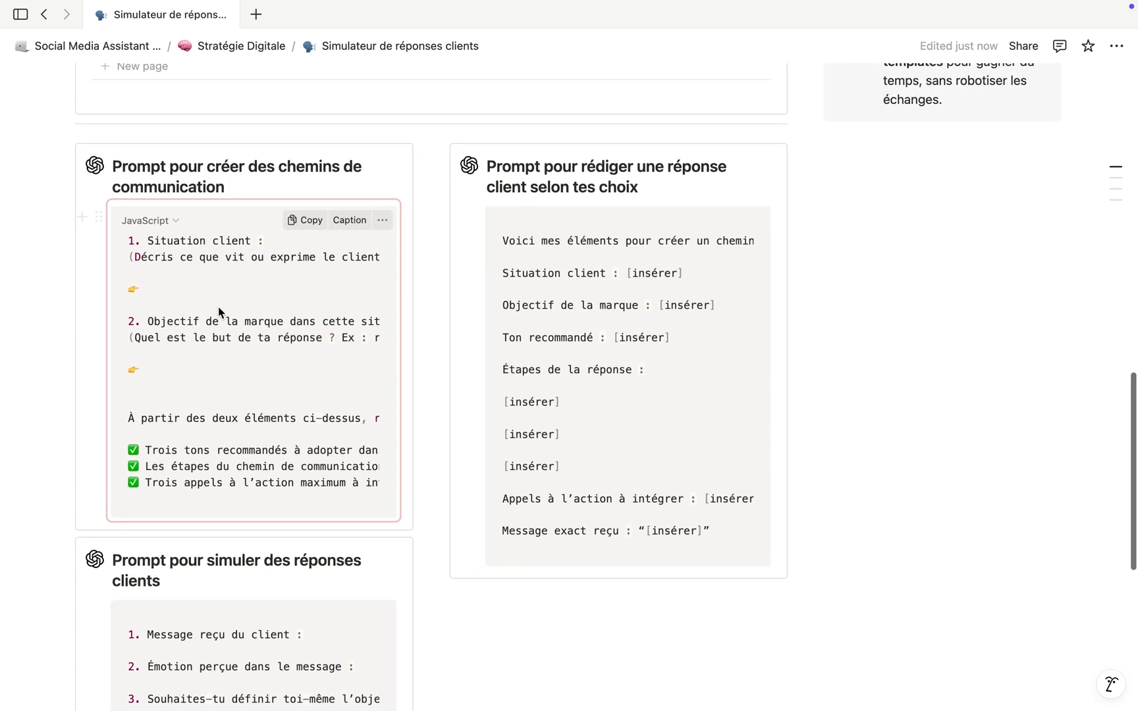
{"action": "scroll", "coordinate": [266, 238], "scroll_direction": "up", "scroll_amount": 1}
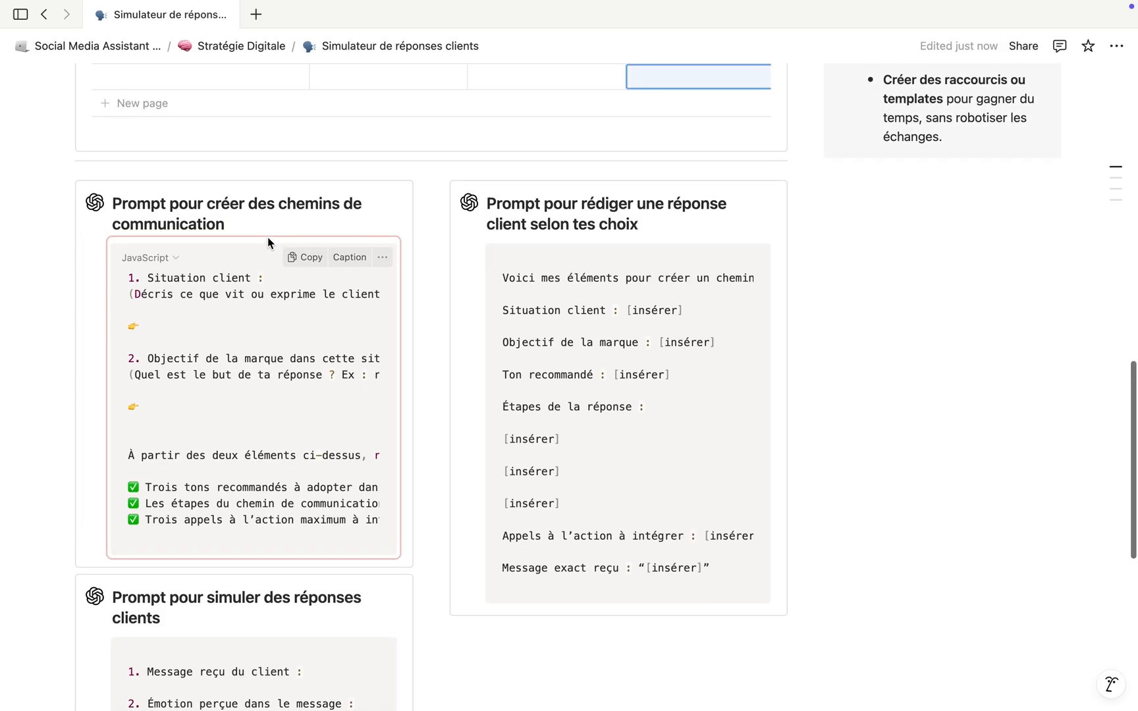
{"action": "scroll", "coordinate": [263, 301], "scroll_direction": "up", "scroll_amount": 20}
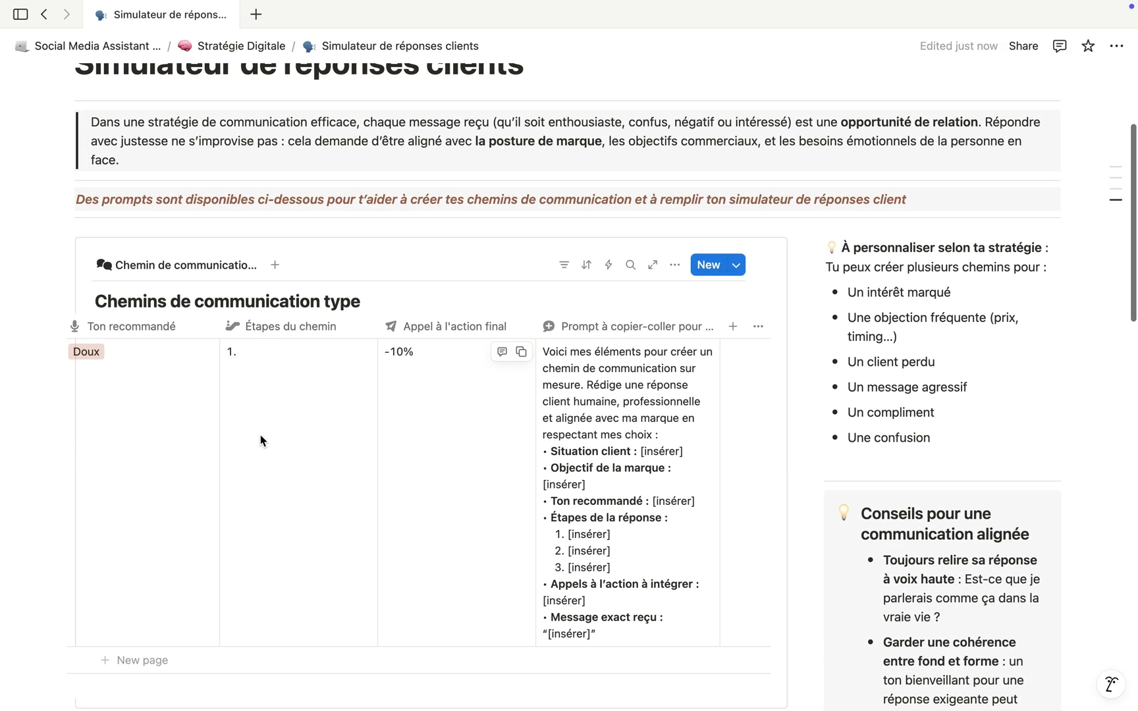
{"action": "scroll", "coordinate": [464, 426], "scroll_direction": "right", "scroll_amount": 5}
{"action": "scroll", "coordinate": [464, 426], "scroll_direction": "down", "scroll_amount": 1}
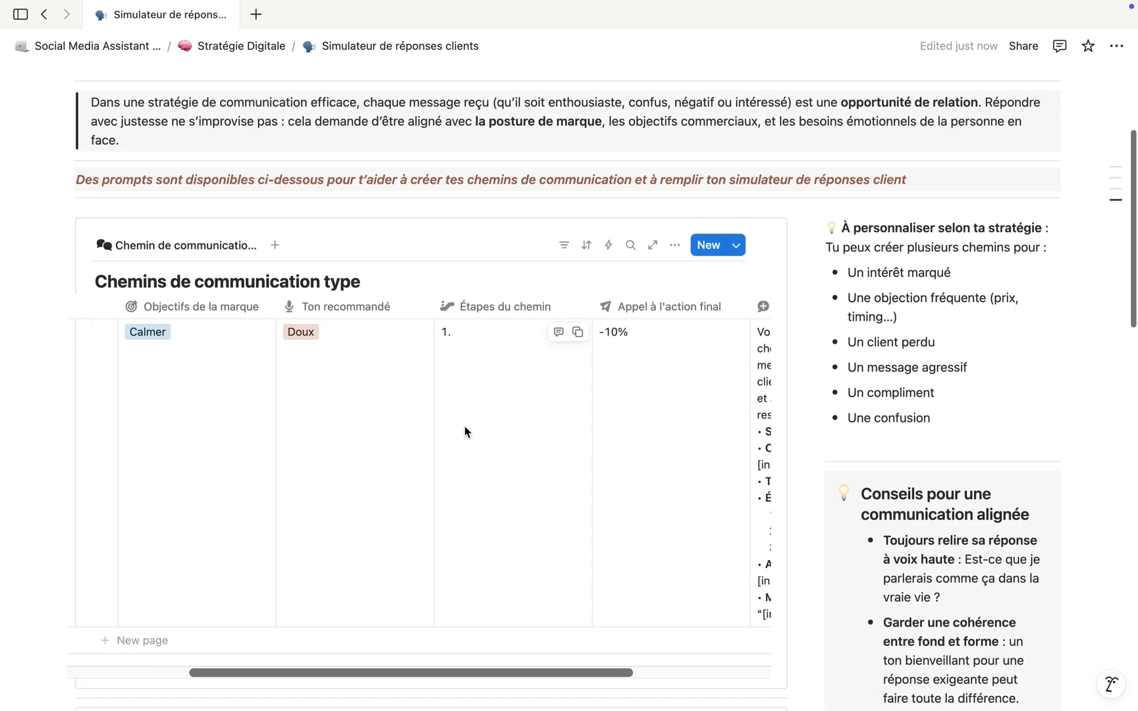
{"action": "scroll", "coordinate": [688, 405], "scroll_direction": "down", "scroll_amount": 15}
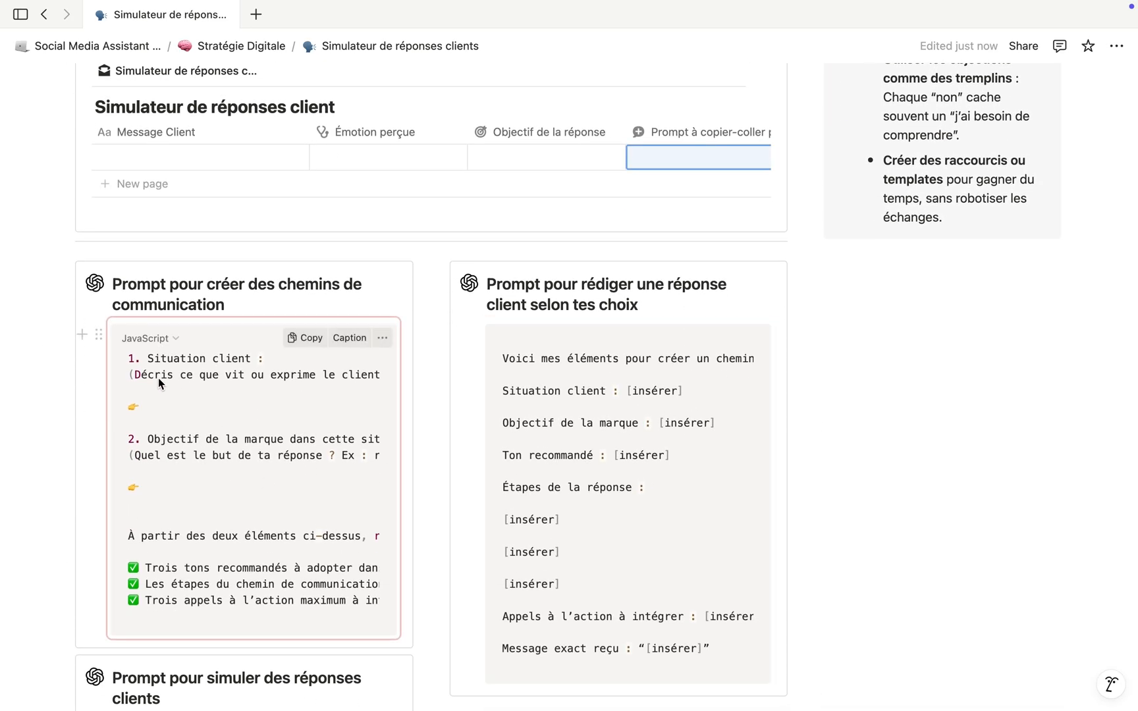
{"action": "left_click", "coordinate": [154, 406]}
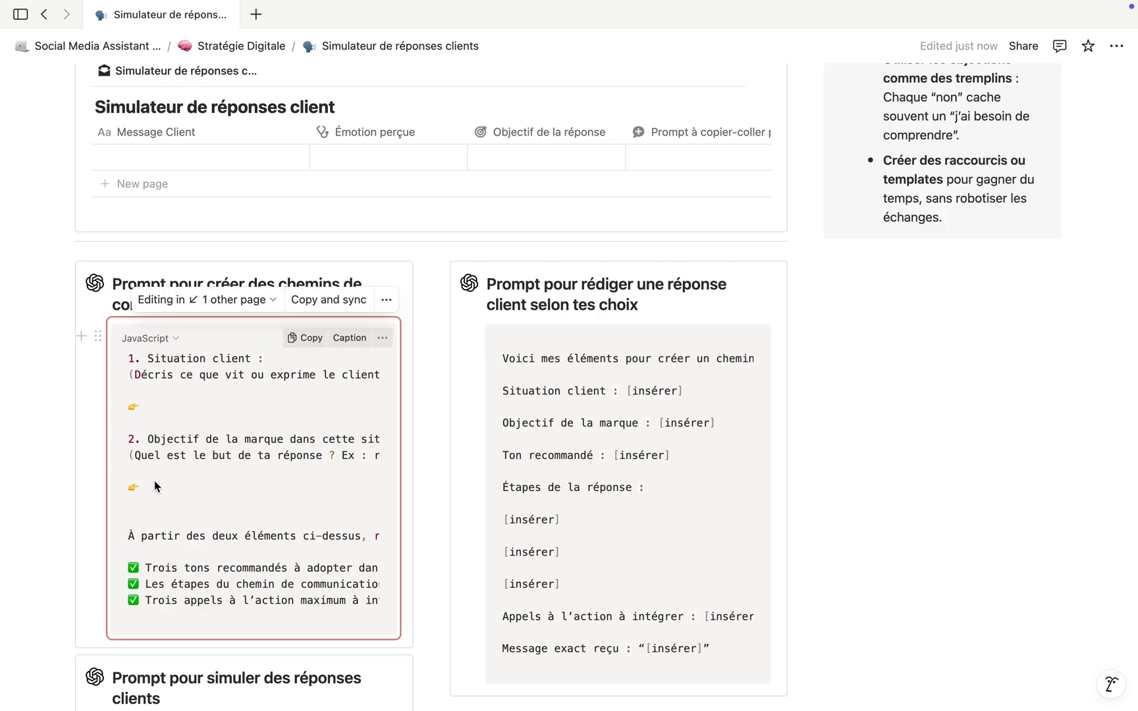
{"action": "scroll", "coordinate": [178, 505], "scroll_direction": "down", "scroll_amount": 1}
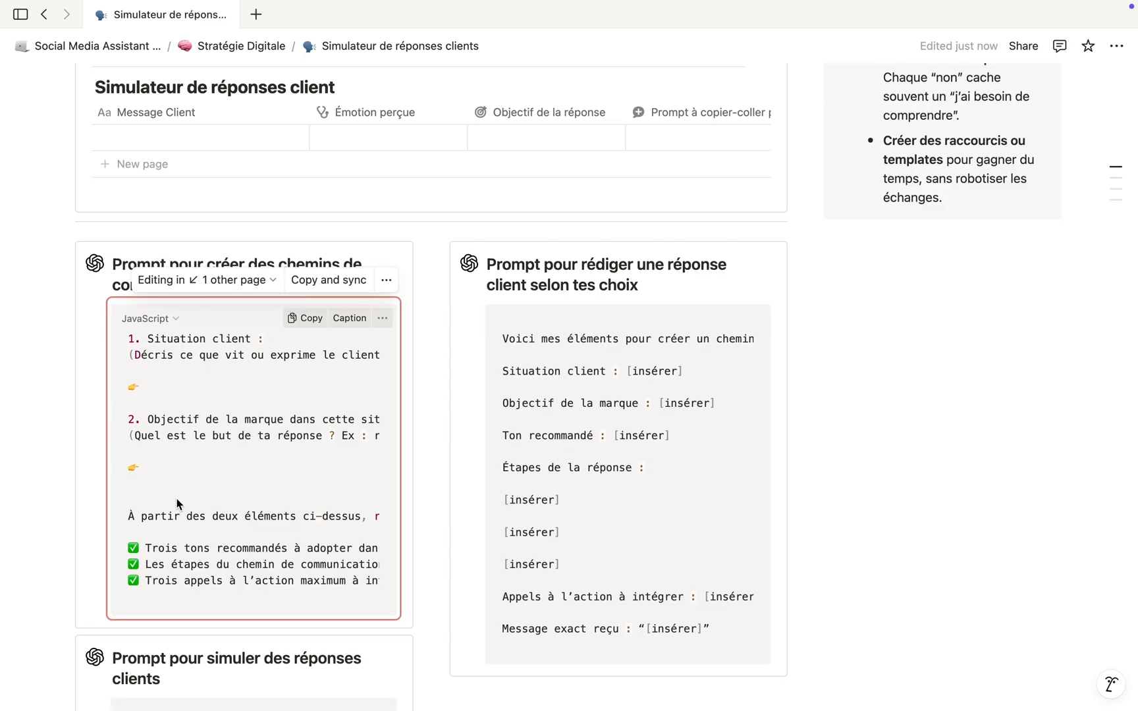
Compare the Prompt pour rédiger une réponse client selon tes choix with the prompt stored in the Chemins de communication type table.
{"action": "scroll", "coordinate": [500, 323], "scroll_direction": "down", "scroll_amount": 2}
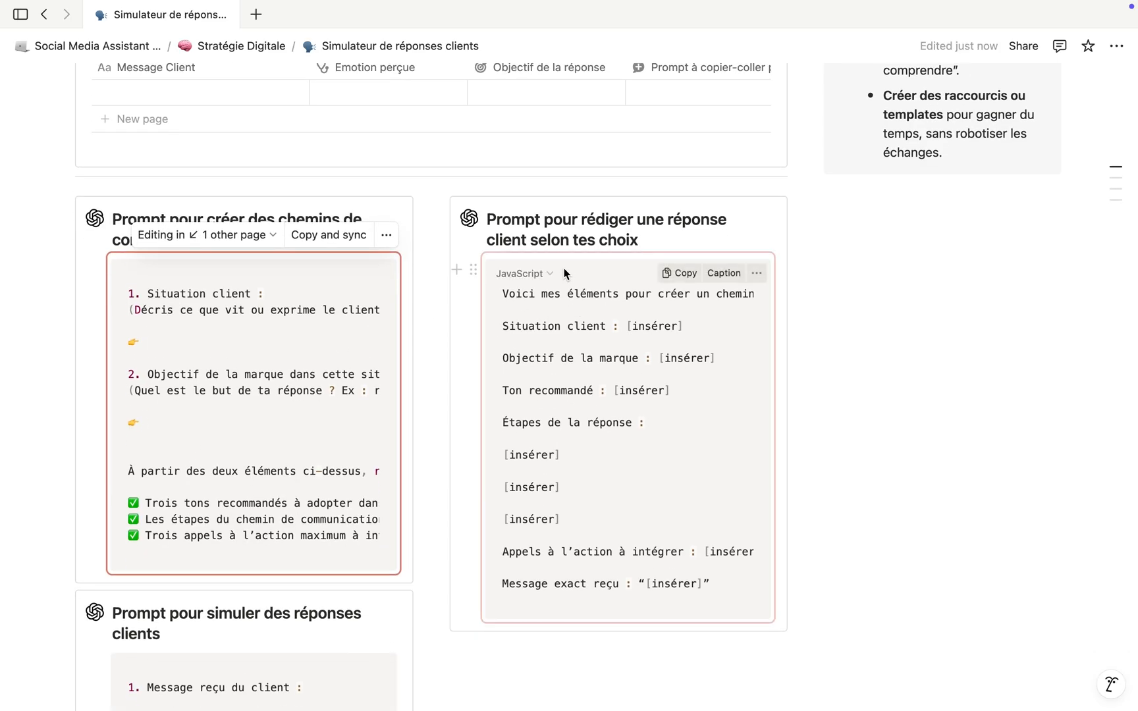
{"action": "scroll", "coordinate": [573, 303], "scroll_direction": "down", "scroll_amount": 1}
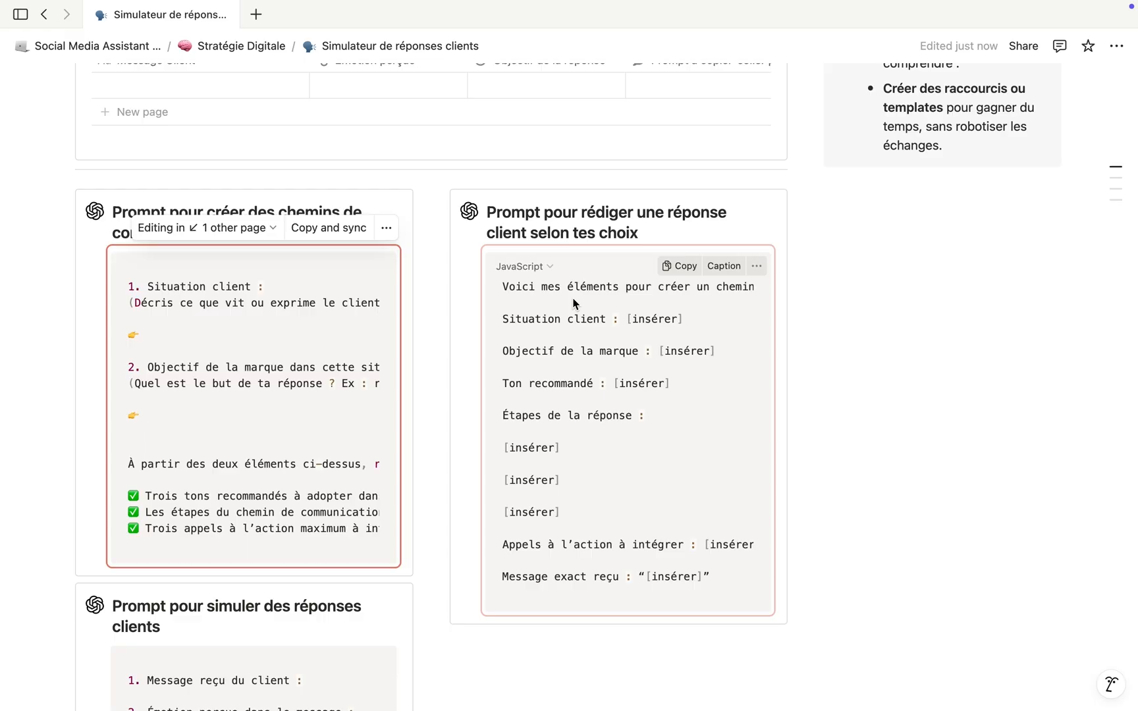
{"action": "scroll", "coordinate": [567, 452], "scroll_direction": "up", "scroll_amount": 10}
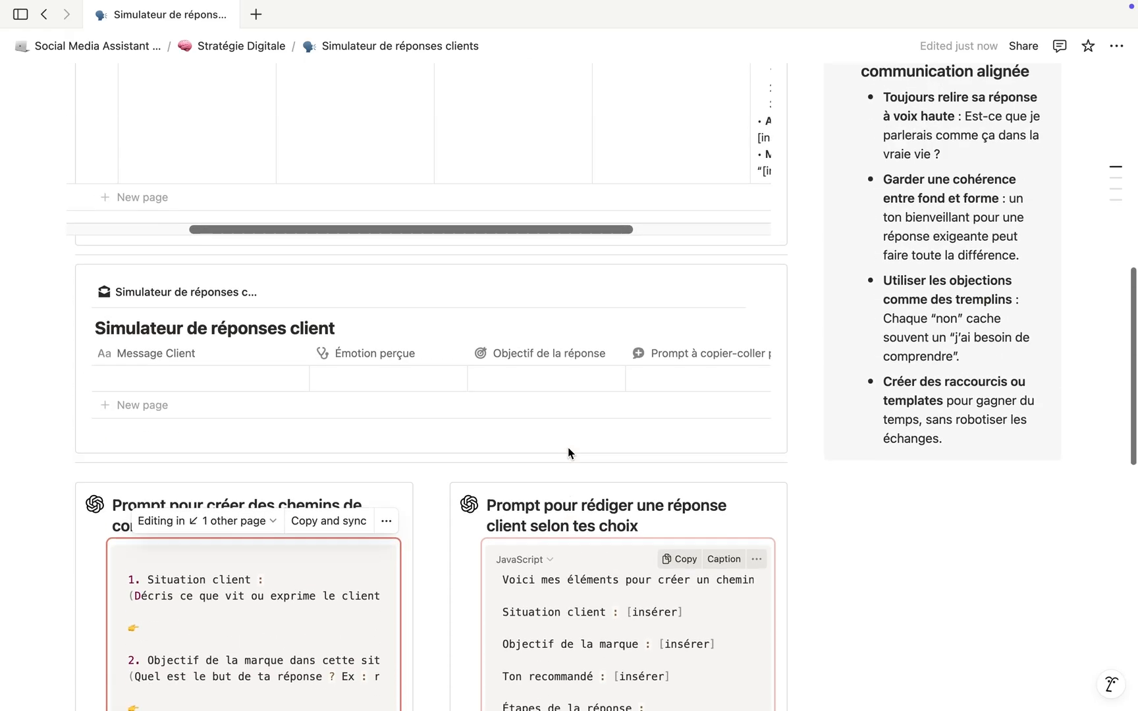
{"action": "scroll", "coordinate": [642, 240], "scroll_direction": "right", "scroll_amount": 5}
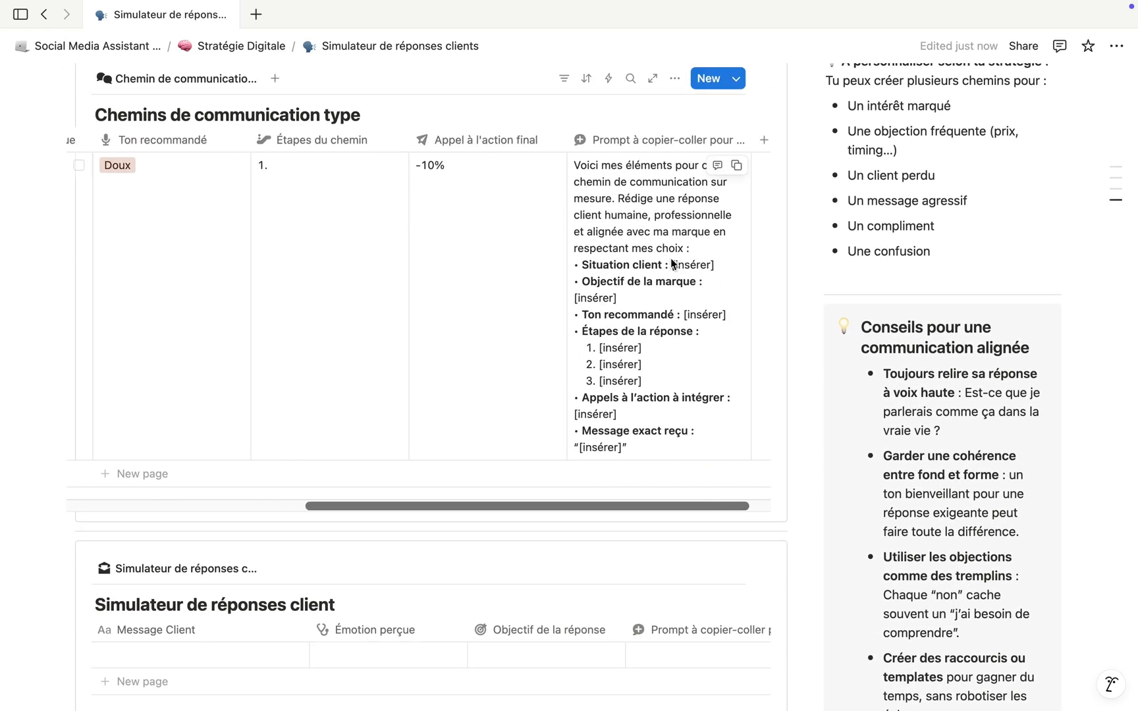
Copy the code of the Prompt pour simuler des réponses clients to the clipboard.
{"action": "scroll", "coordinate": [673, 263], "scroll_direction": "down", "scroll_amount": 15}
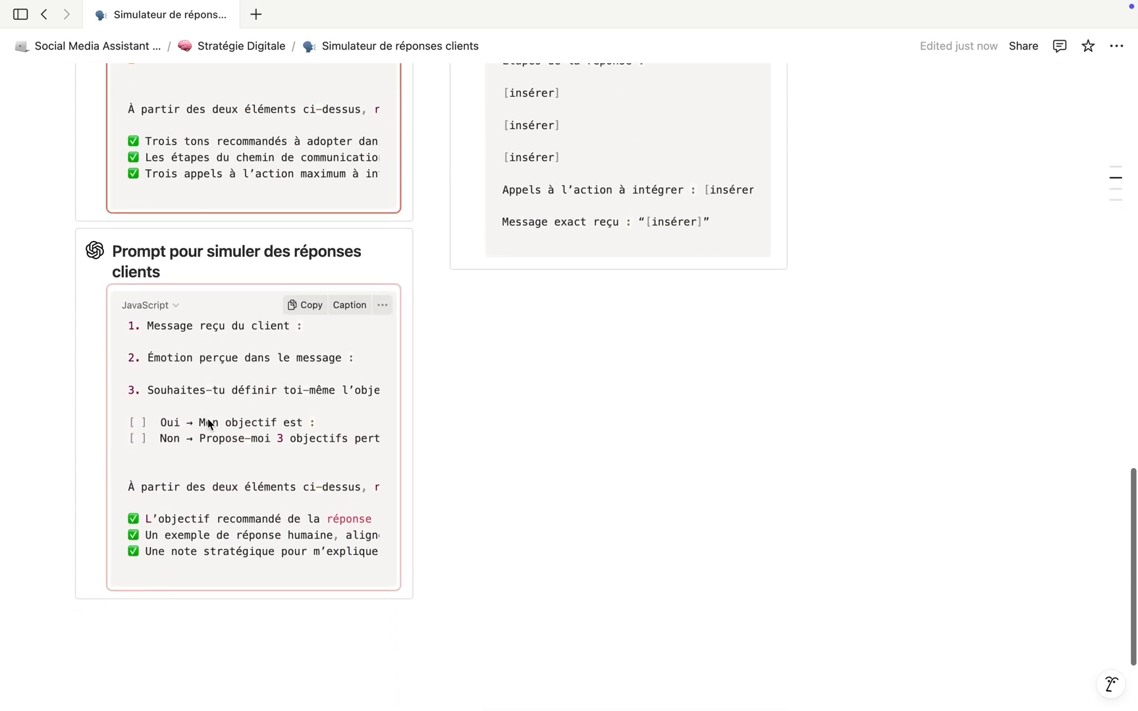
{"action": "scroll", "coordinate": [207, 421], "scroll_direction": "up", "scroll_amount": 10}
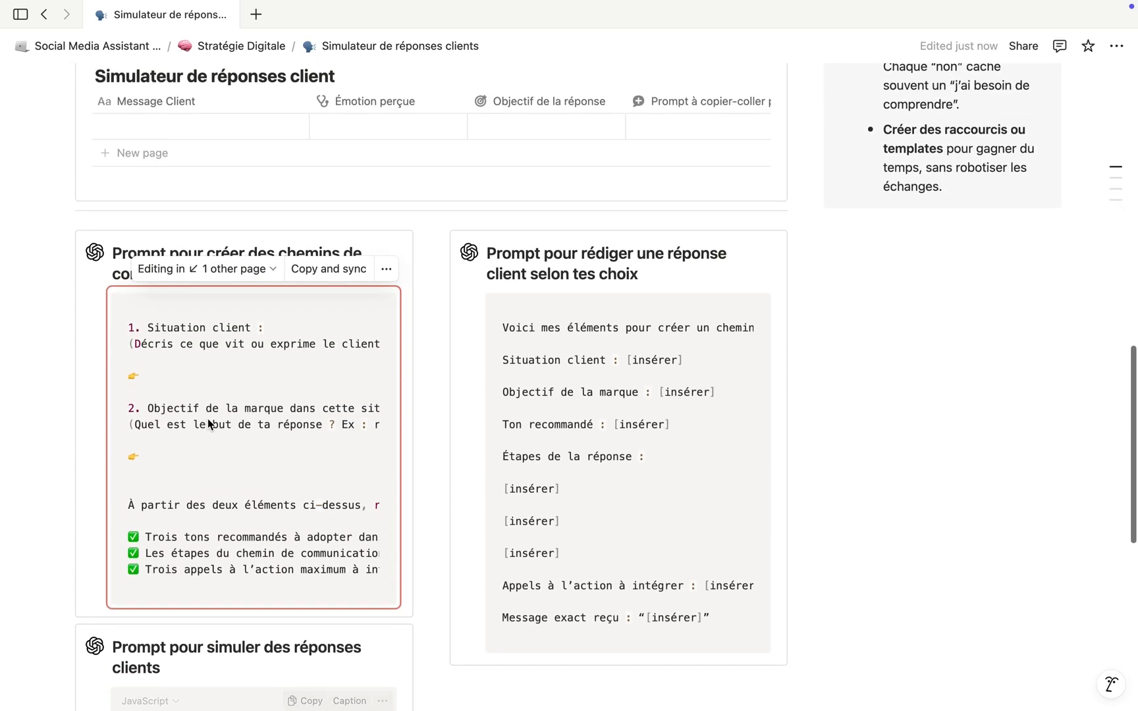
{"action": "scroll", "coordinate": [319, 334], "scroll_direction": "down", "scroll_amount": 7}
{"action": "scroll", "coordinate": [319, 335], "scroll_direction": "down", "scroll_amount": 2}
{"action": "left_click", "coordinate": [316, 399]}
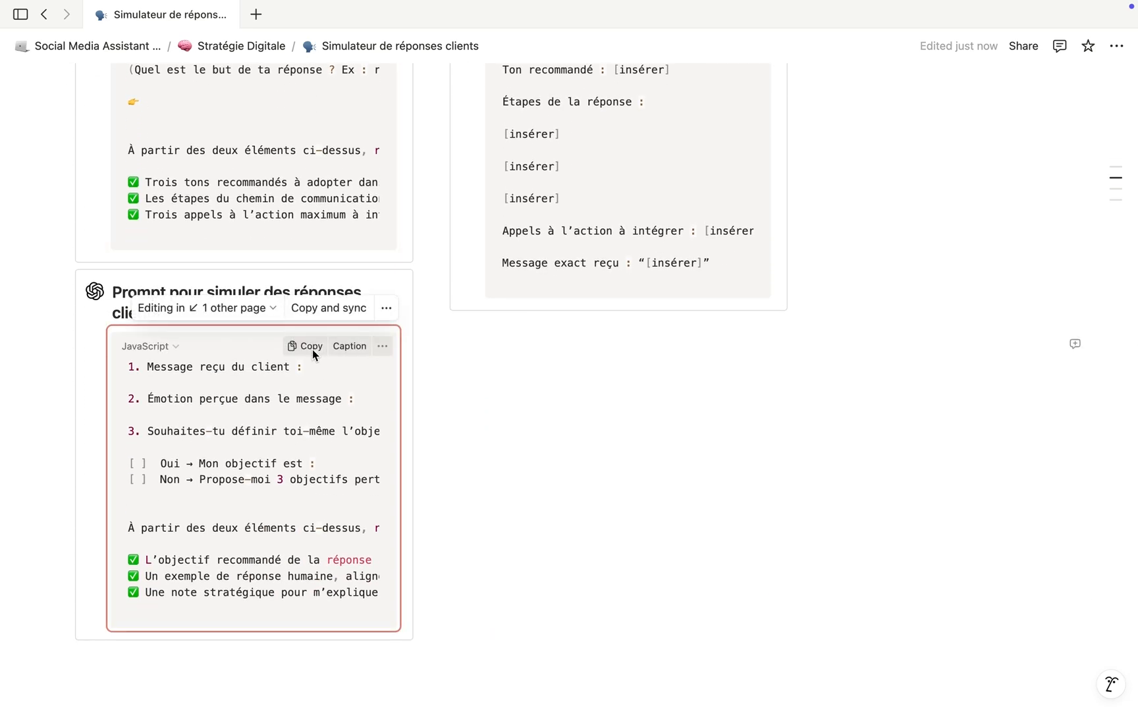
{"action": "left_click", "coordinate": [312, 350]}
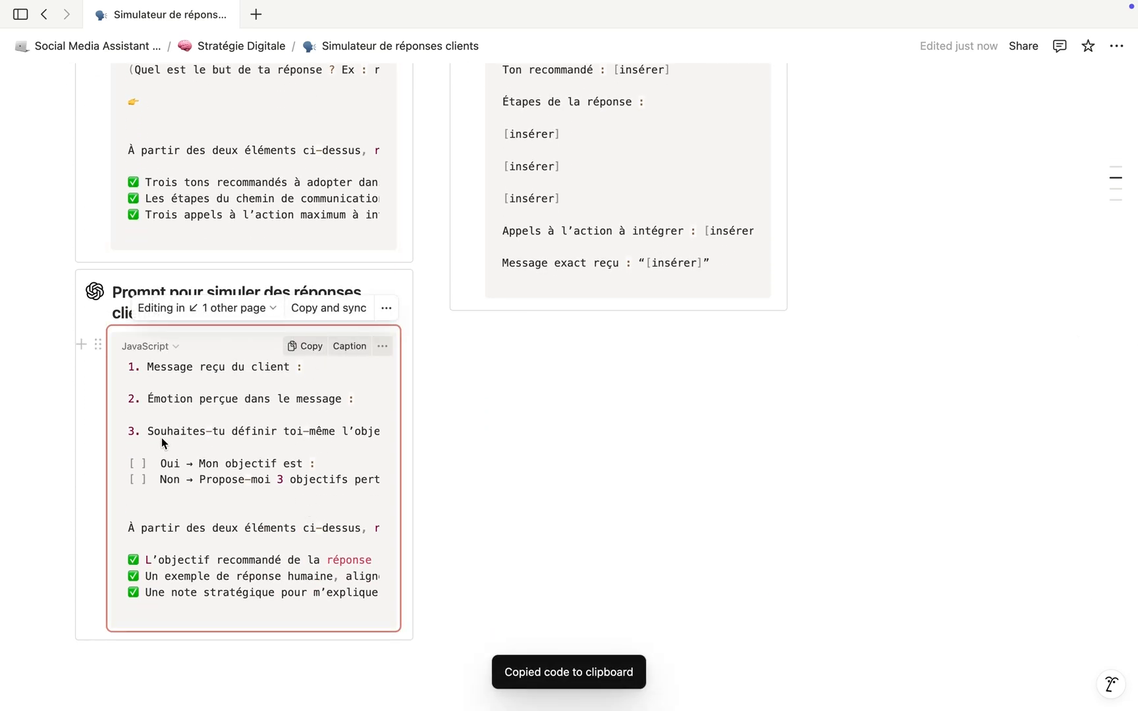